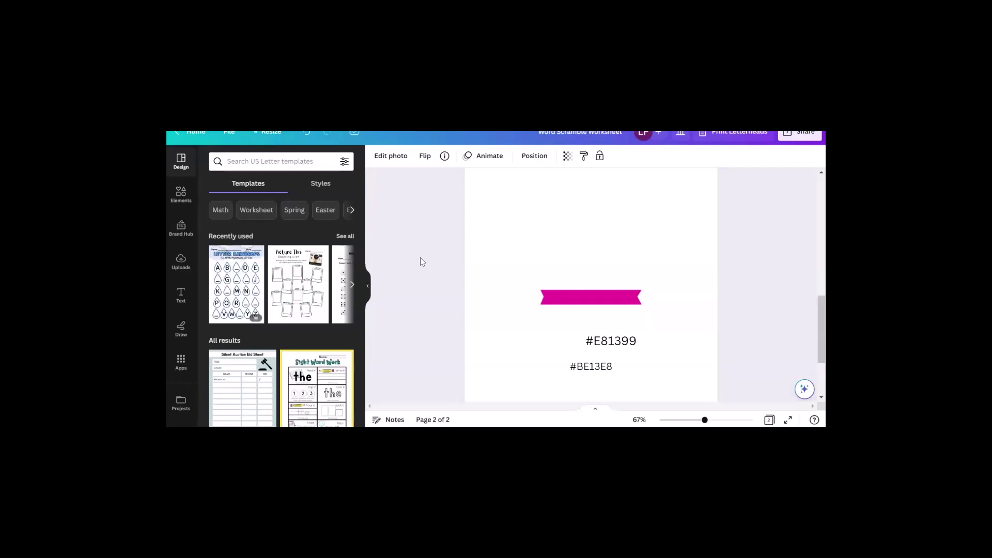
- Open the Dynamic QR code app from Canva's Apps panel
scroll(437, 274, "up", 2)
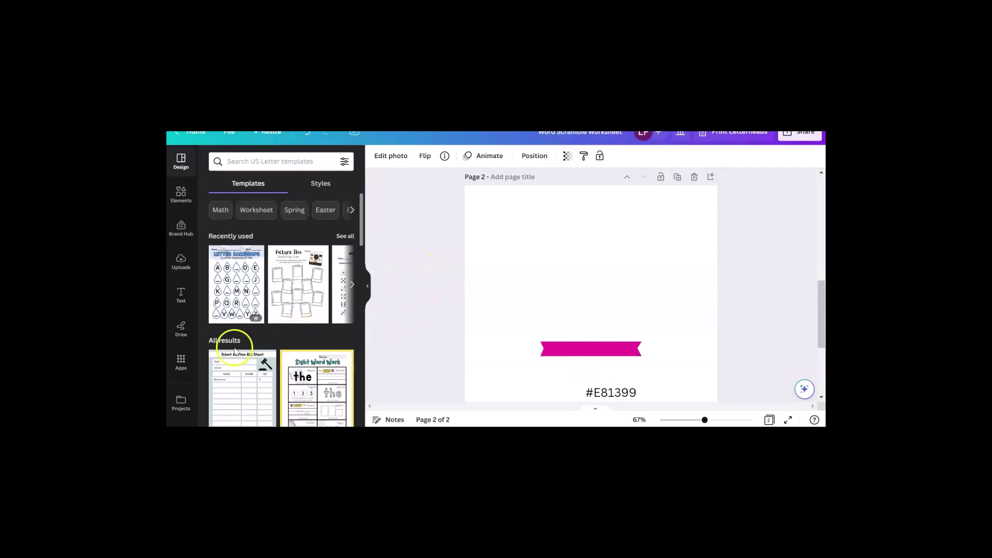
left_click(181, 361)
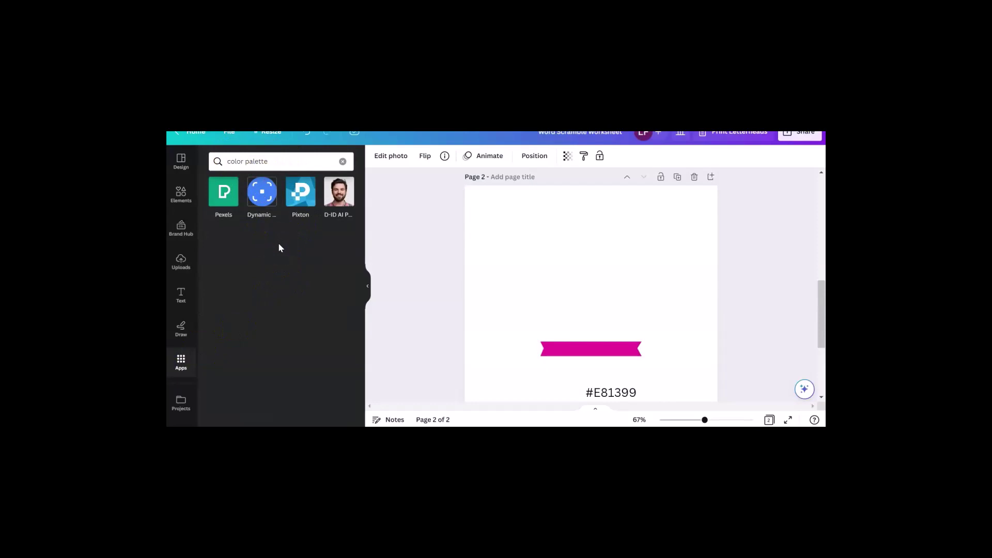
left_click(262, 193)
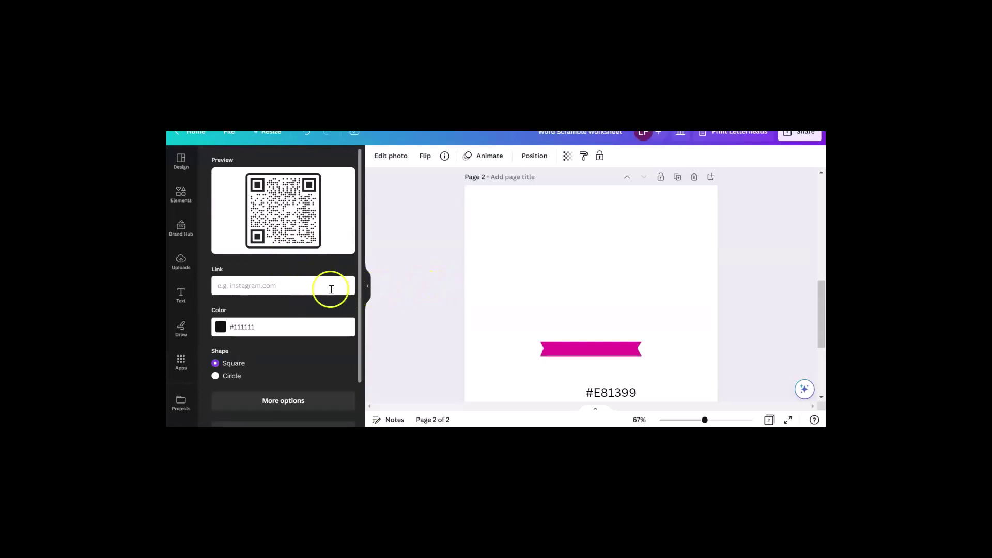
scroll(303, 285, "down", 1)
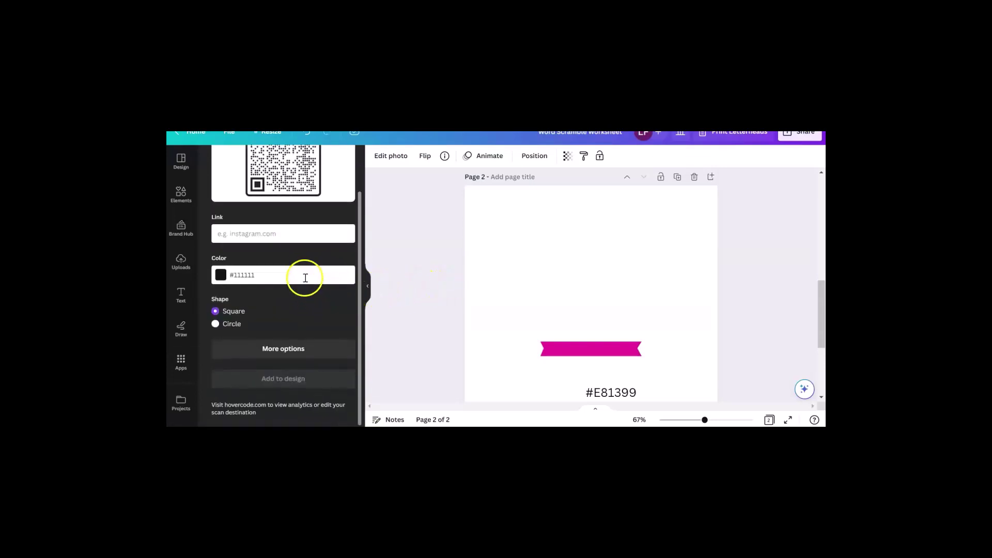
scroll(305, 276, "up", 1)
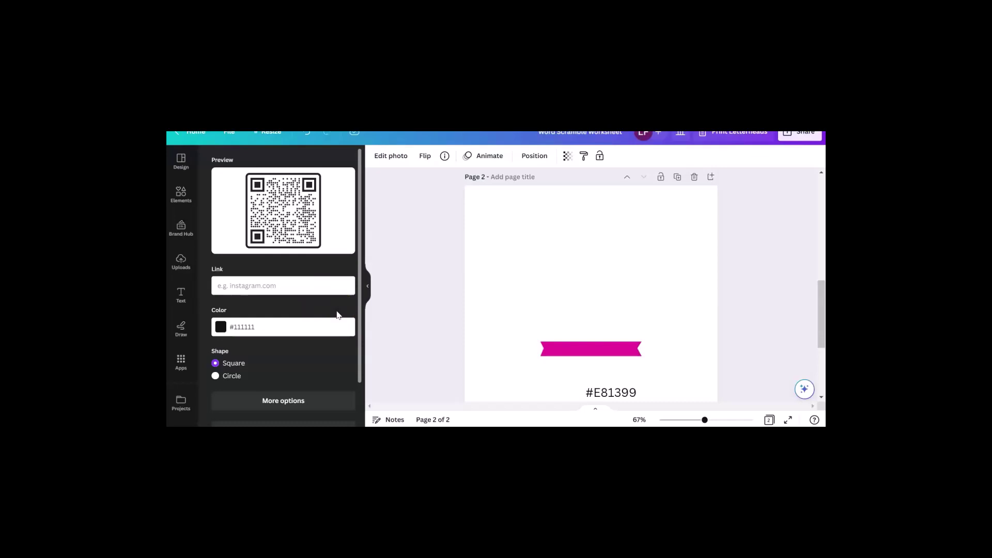
left_click(294, 290)
type("WWW.CRE")
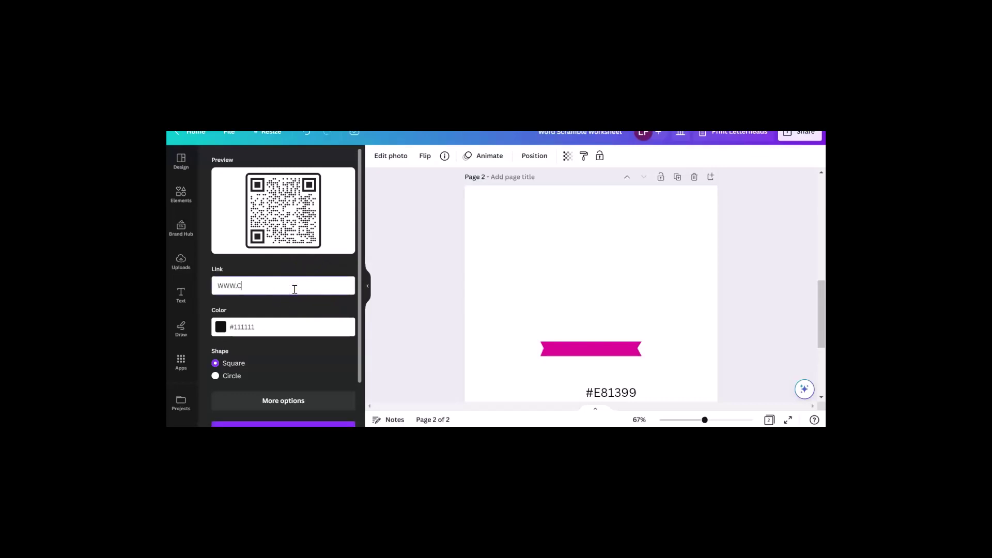
type("ATIVEPLR.COM")
scroll(284, 361, "down", 3)
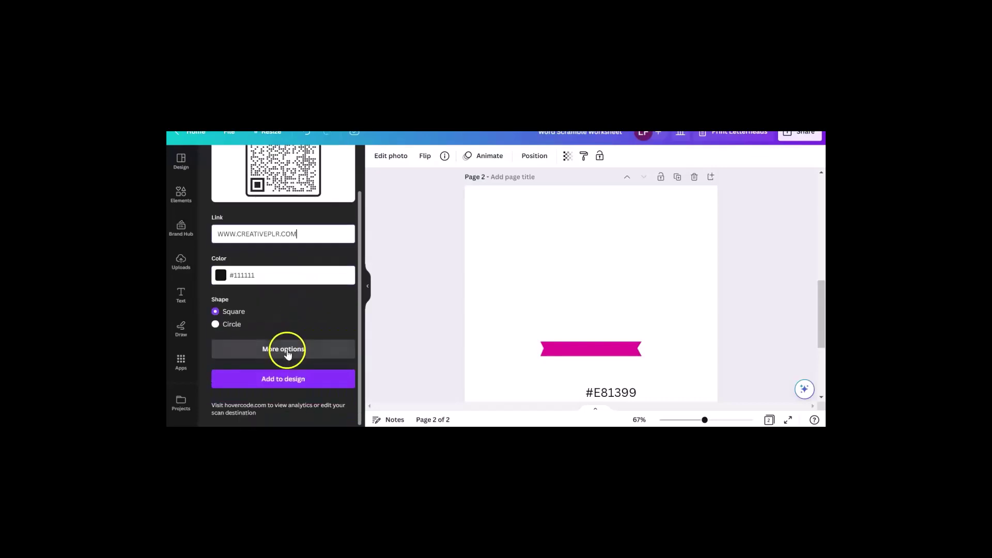
scroll(285, 341, "up", 3)
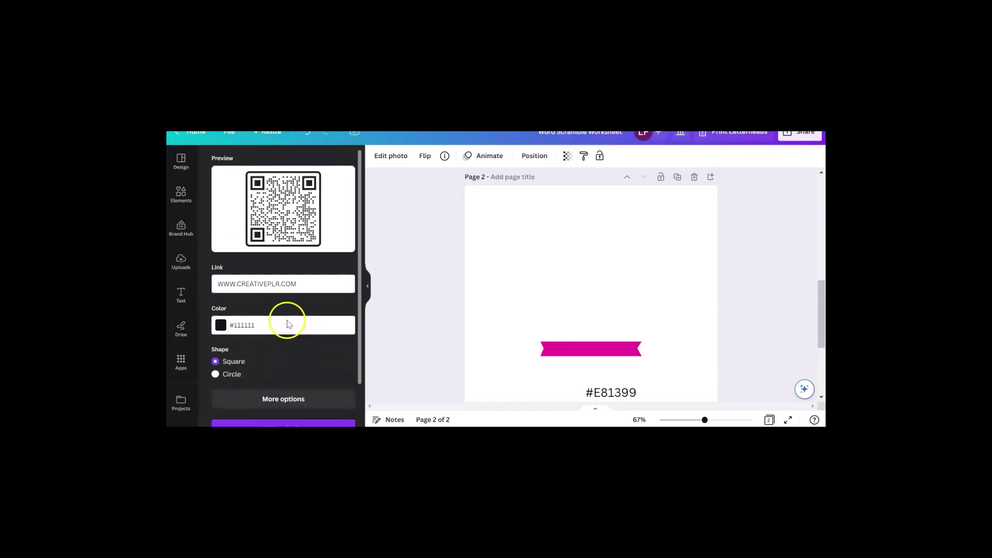
left_click(221, 330)
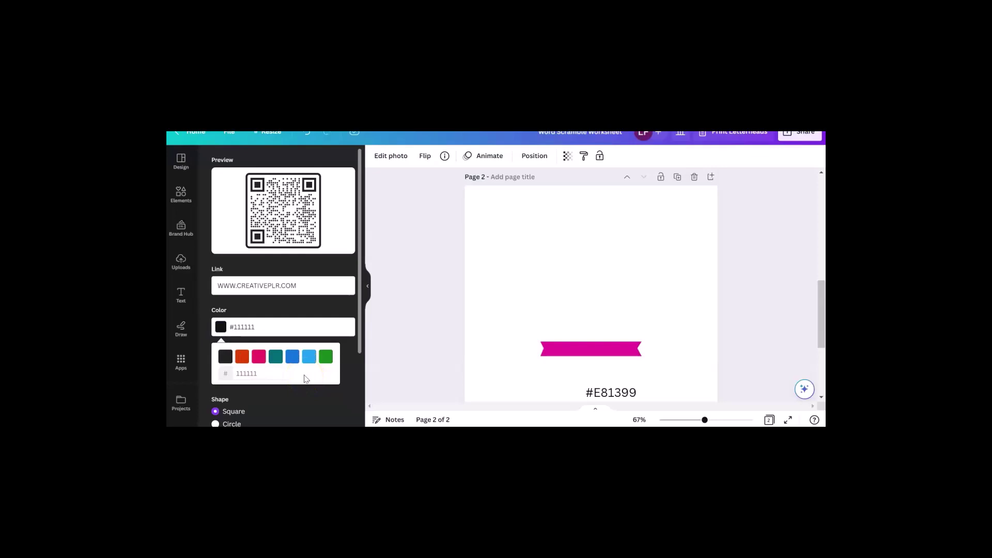
- Move the pink ribbon higher on page 2 and recolour it cyan #13E2E8
left_click(572, 351)
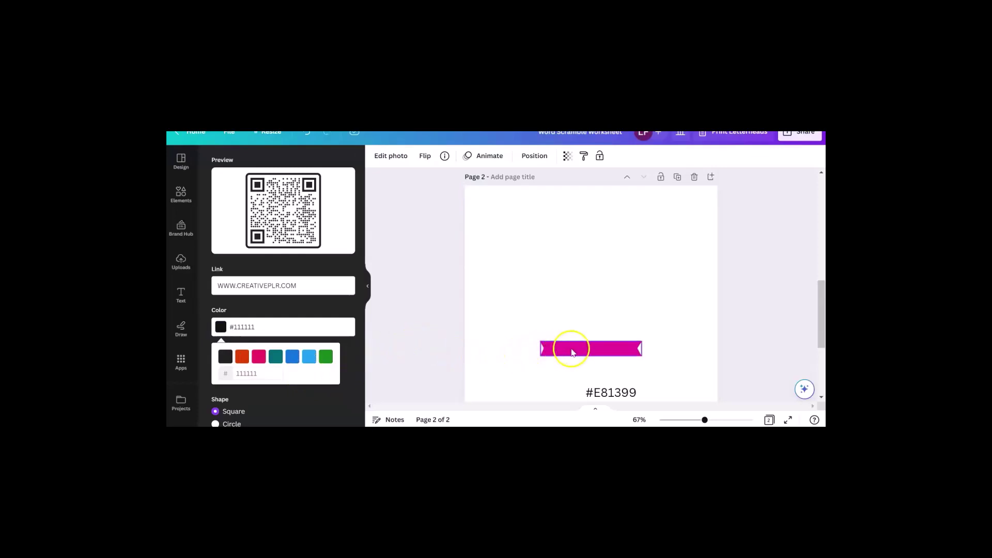
left_click_drag(572, 351, 555, 259)
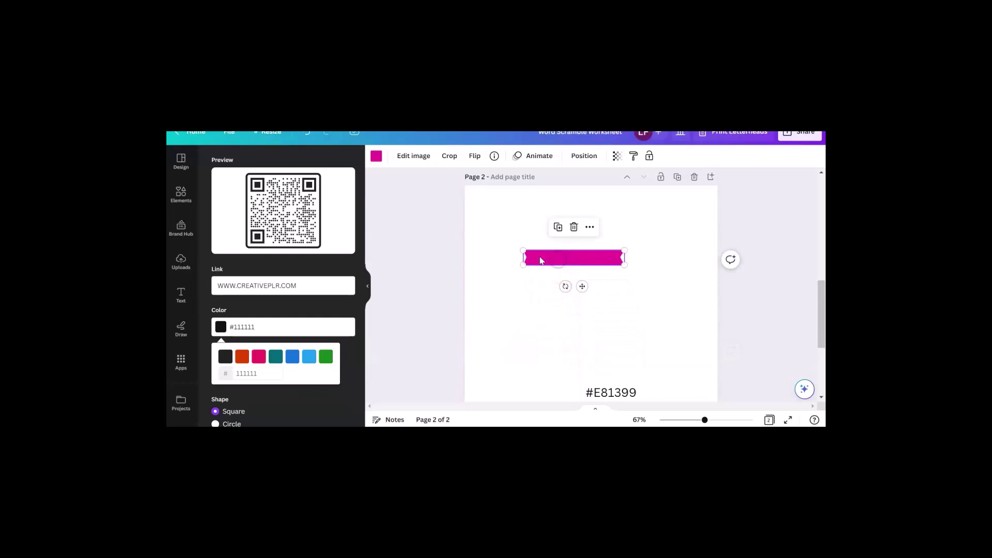
left_click(373, 162)
left_click(372, 163)
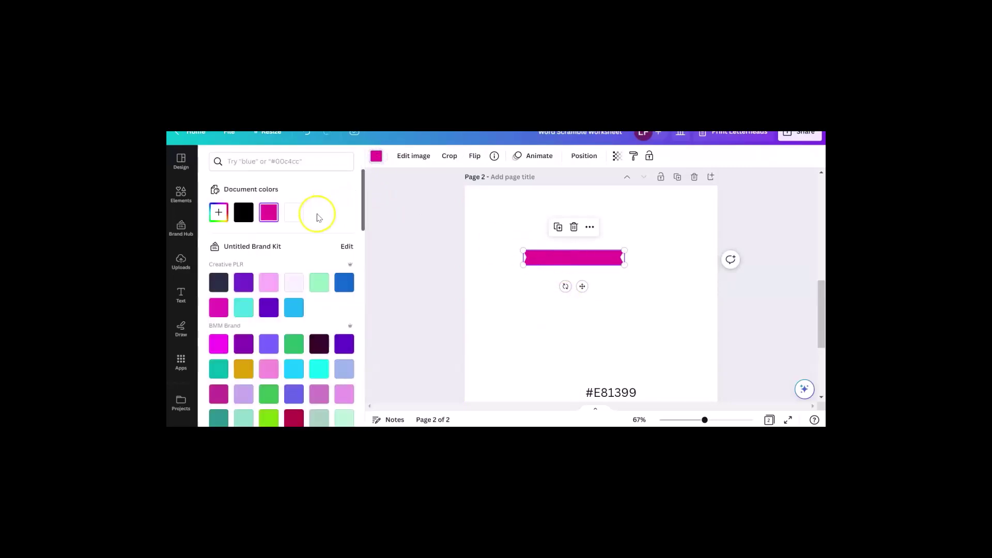
left_click(216, 222)
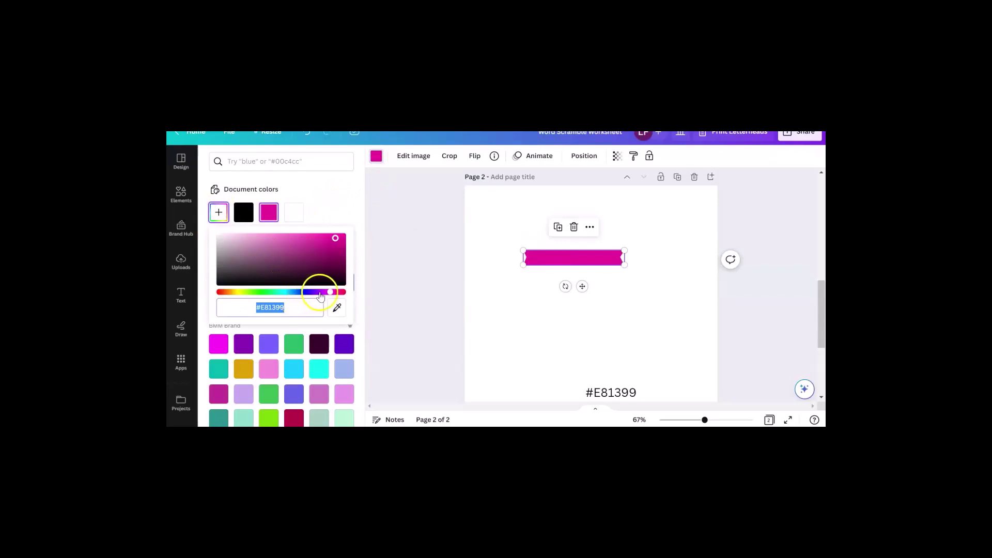
left_click(282, 292)
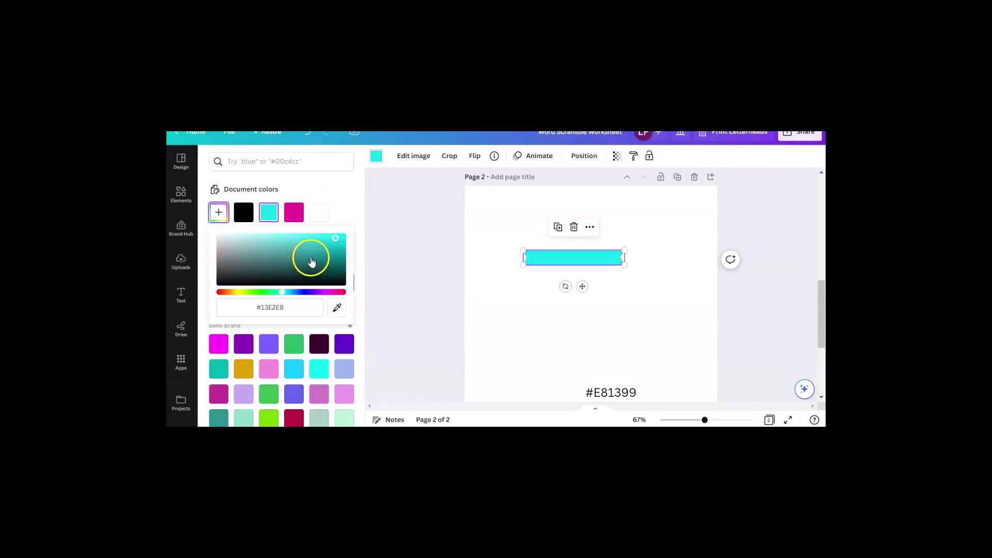
left_click(292, 307)
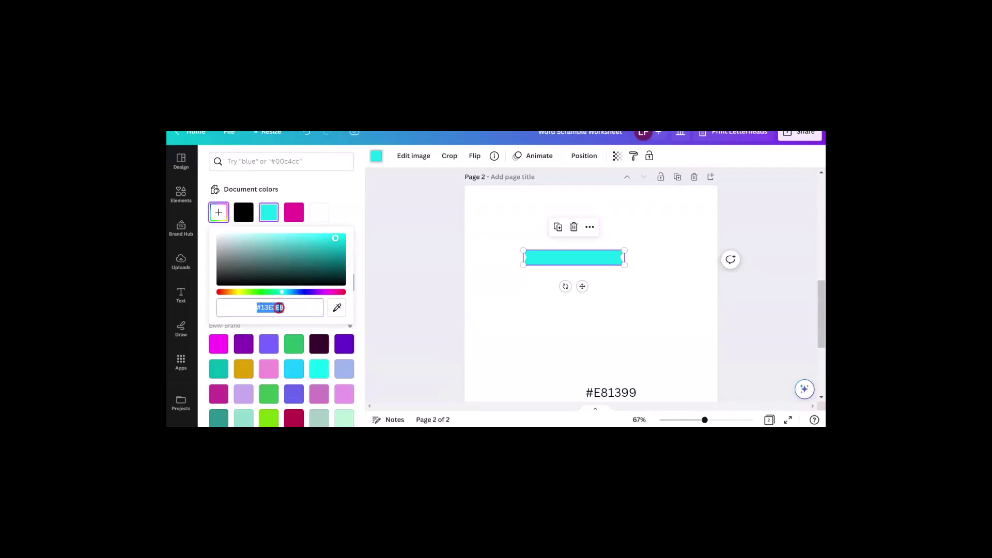
- Copy the #13E2E8 hex value and paste it as an enlarged text label beneath the ribbon
right_click(279, 307)
left_click(305, 151)
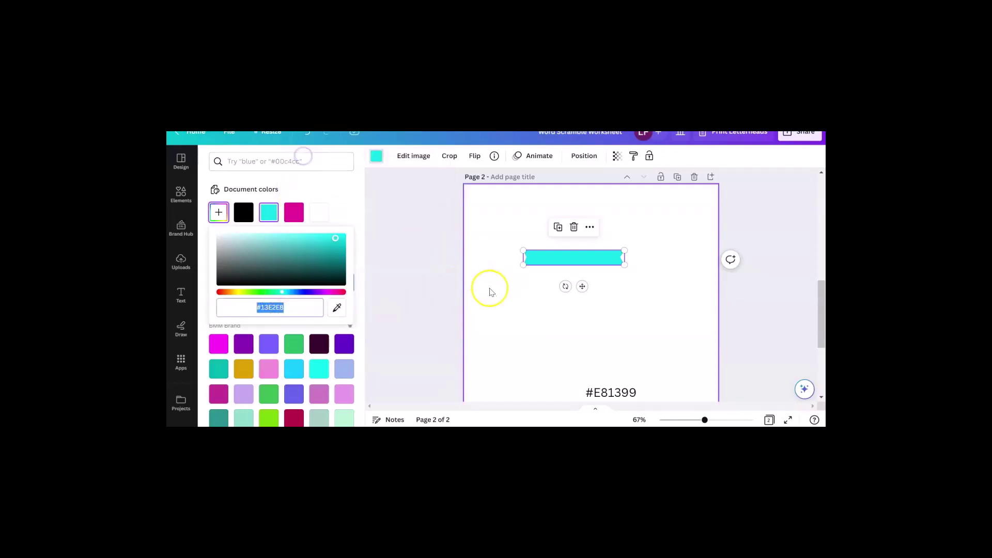
left_click(530, 304)
right_click(530, 305)
left_click(558, 352)
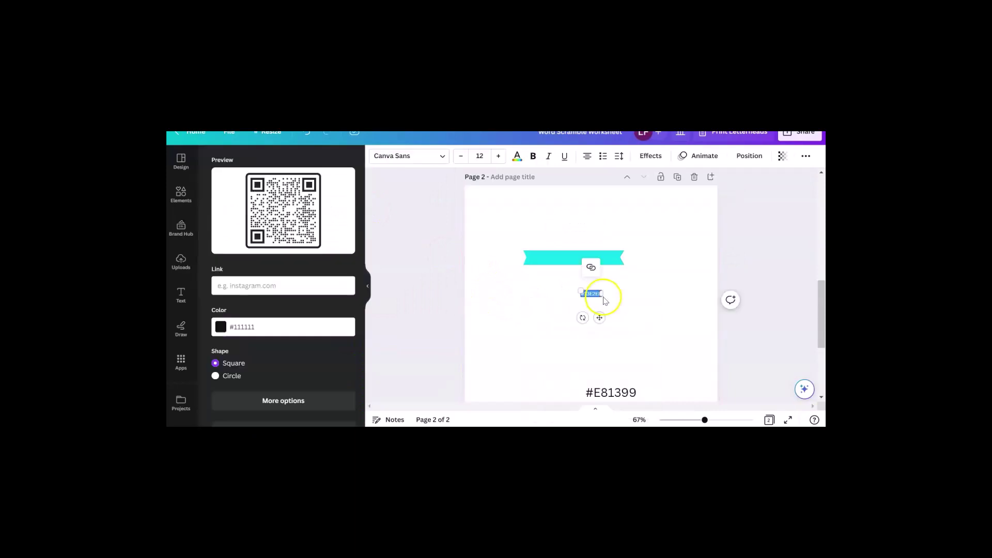
mouse_move(602, 296)
left_mouse_down()
mouse_move(642, 299)
mouse_move(609, 296)
left_mouse_up()
left_click(507, 312)
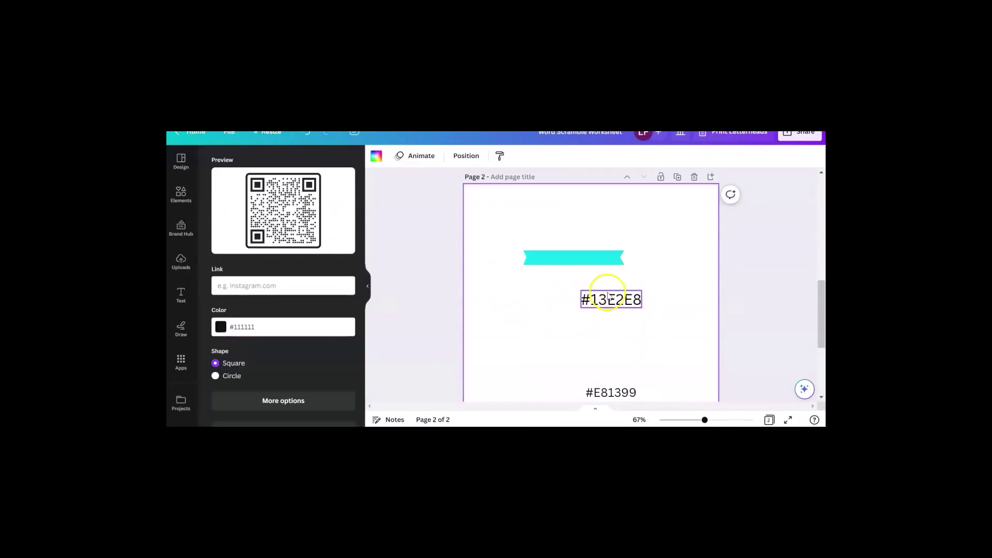
left_click(609, 295)
scroll(610, 331, "down", 1)
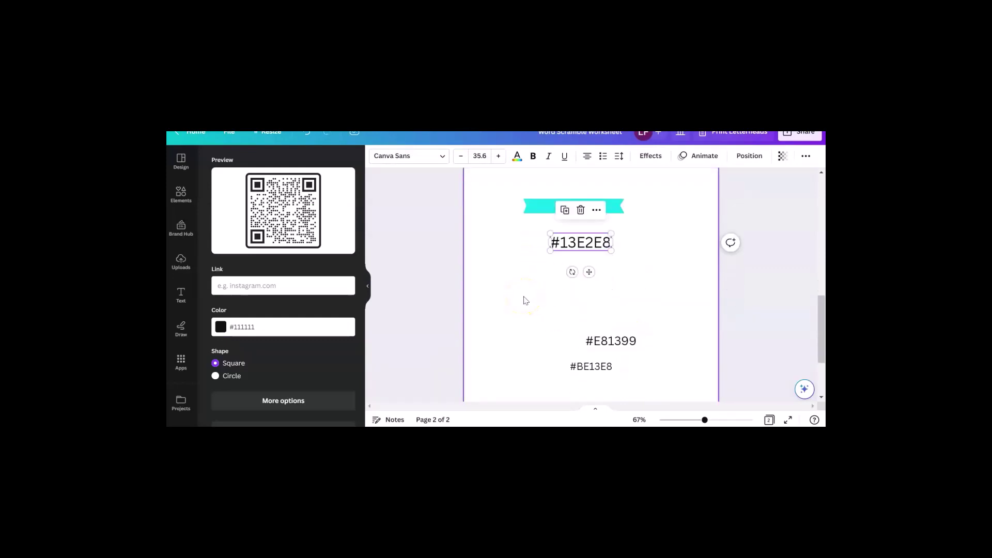
- Start replacing the QR code's 111111 hex colour with 13E2E8
left_click(268, 327)
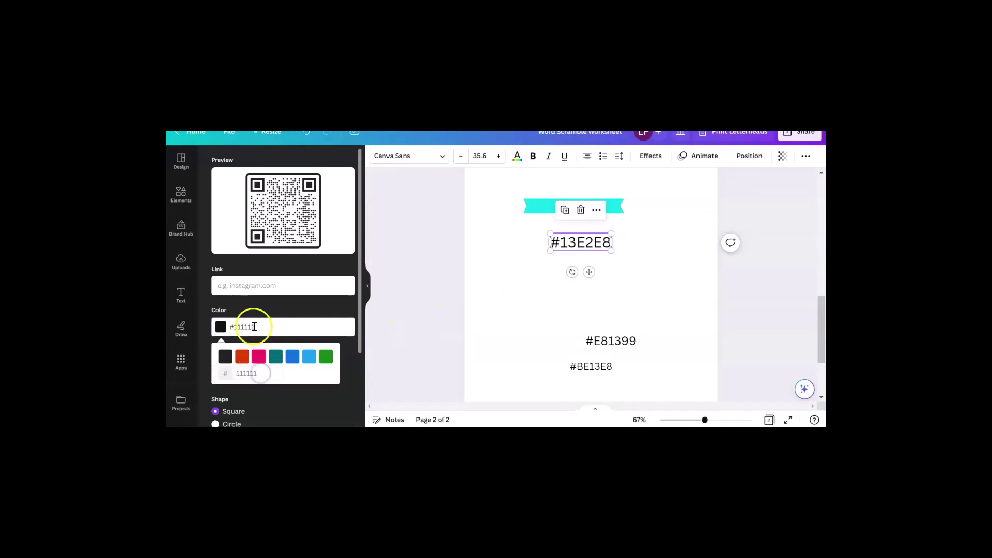
left_click(258, 327)
left_click_drag(258, 326, 234, 326)
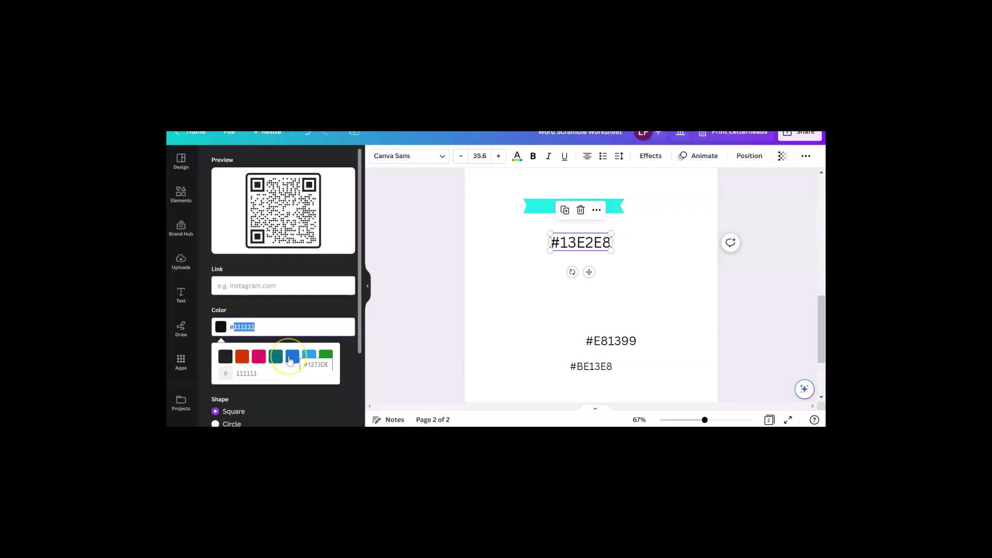
left_click(266, 376)
left_click_drag(267, 376, 235, 373)
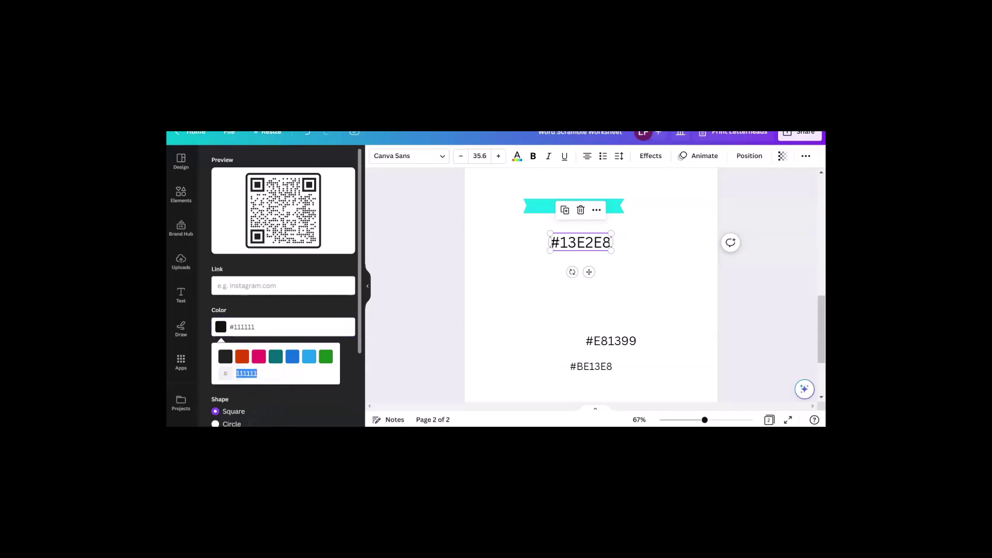
type("13e")
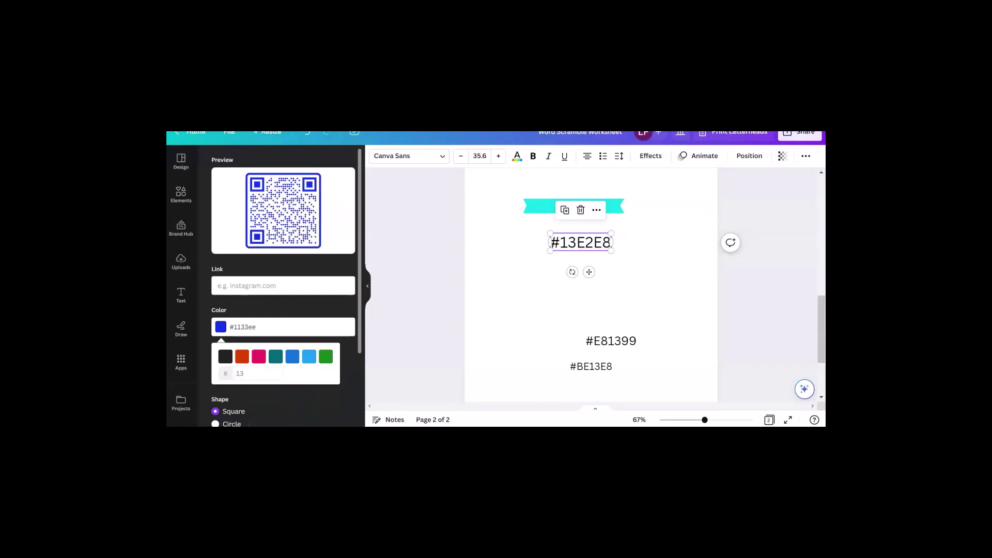
type("E2E8")
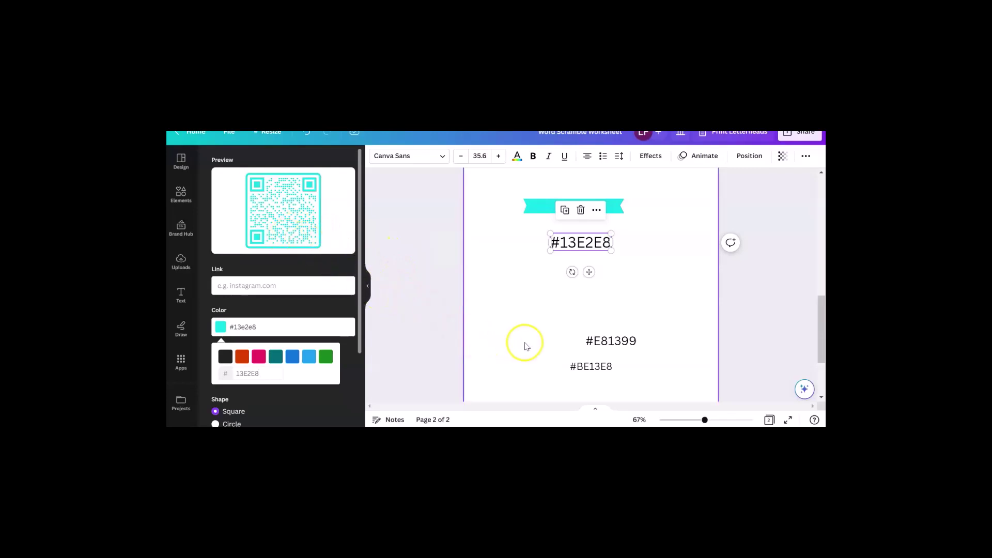
- Set the QR code colour to pink #E81399, correcting a mistyped hex value
left_click_drag(266, 374, 235, 374)
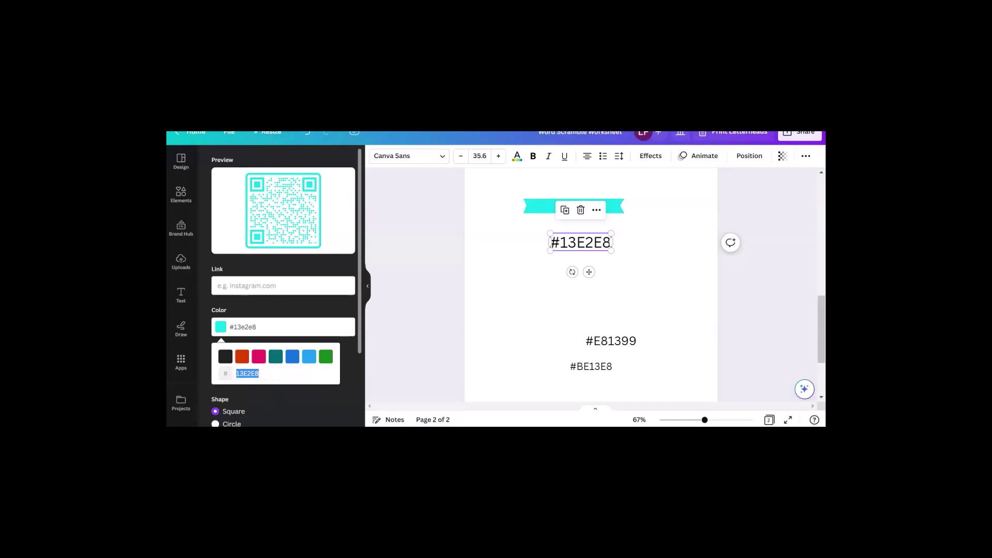
type("EE81399")
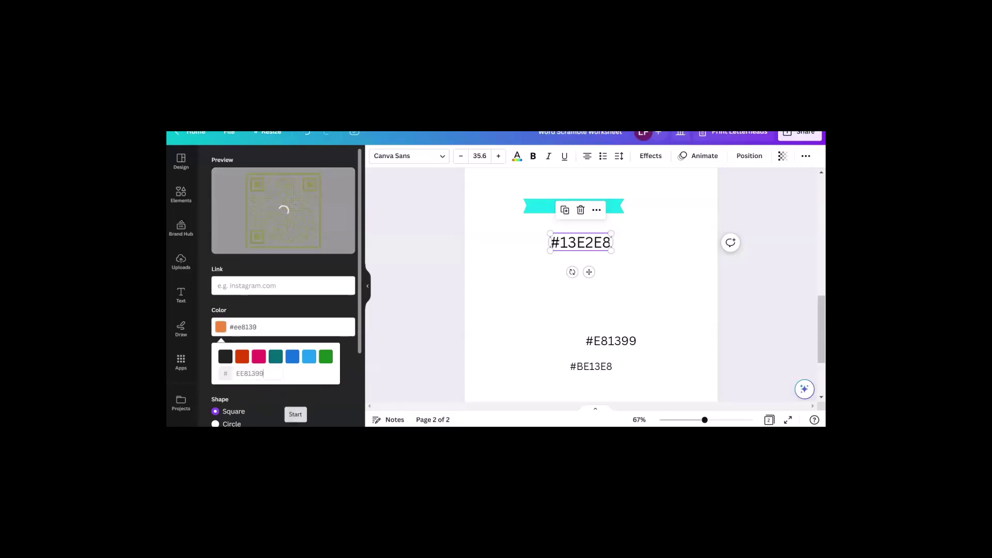
double_click(240, 373)
type("E81399")
left_click(210, 406)
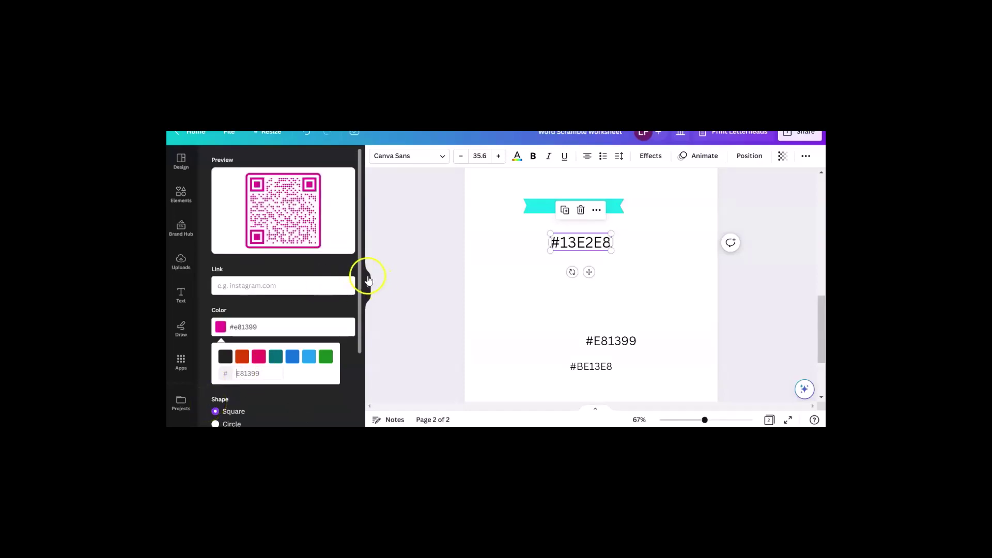
left_click(297, 284)
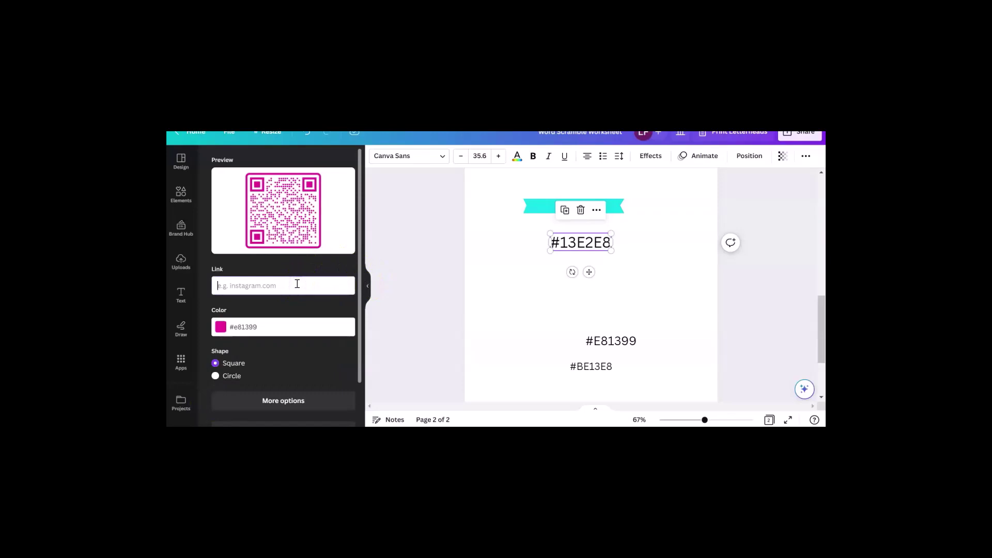
type("ww")
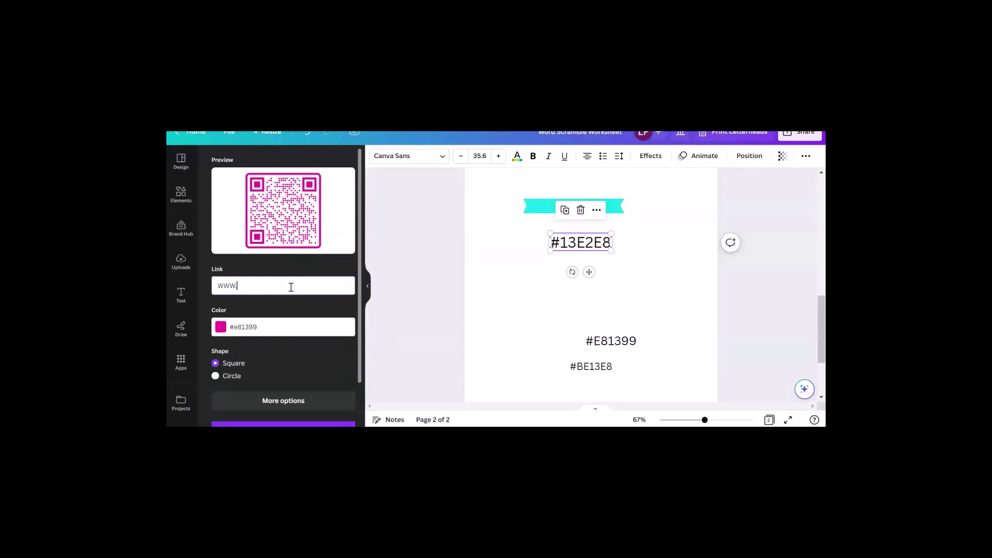
type("w.")
left_click(293, 287)
left_click(333, 311)
scroll(324, 329, "down", 1)
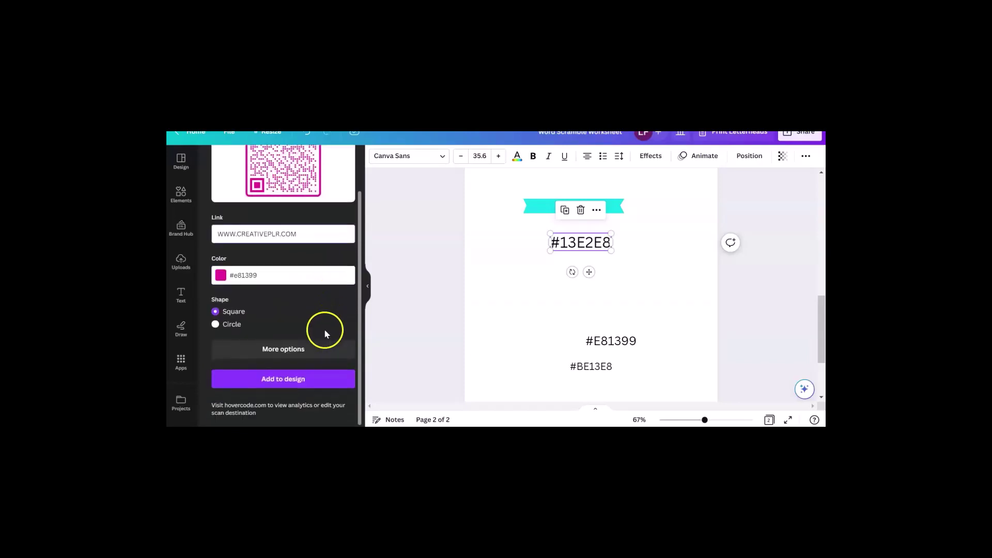
scroll(305, 324, "up", 1)
left_click(316, 287)
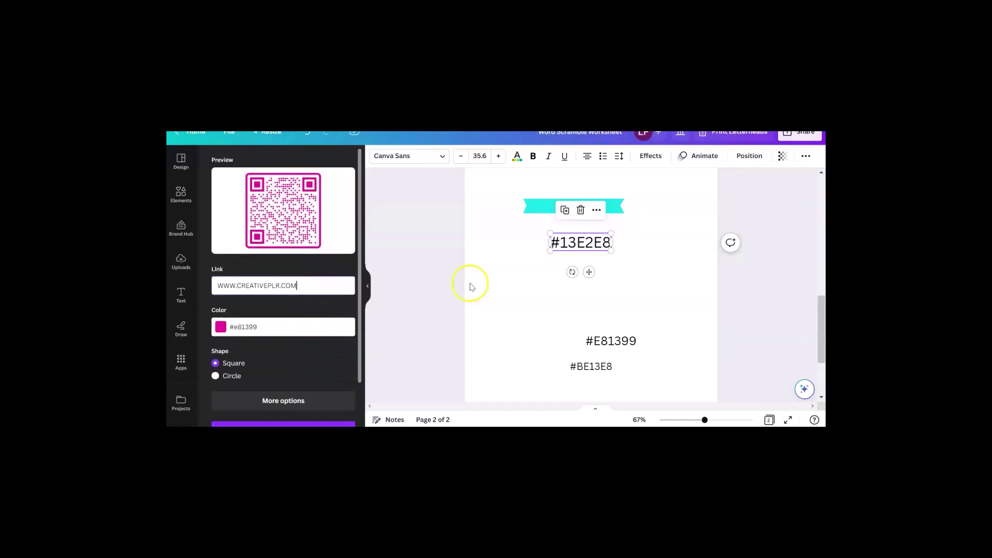
- Switch the QR code's shape from square to Circle
scroll(517, 287, "up", 5)
scroll(611, 288, "up", 2)
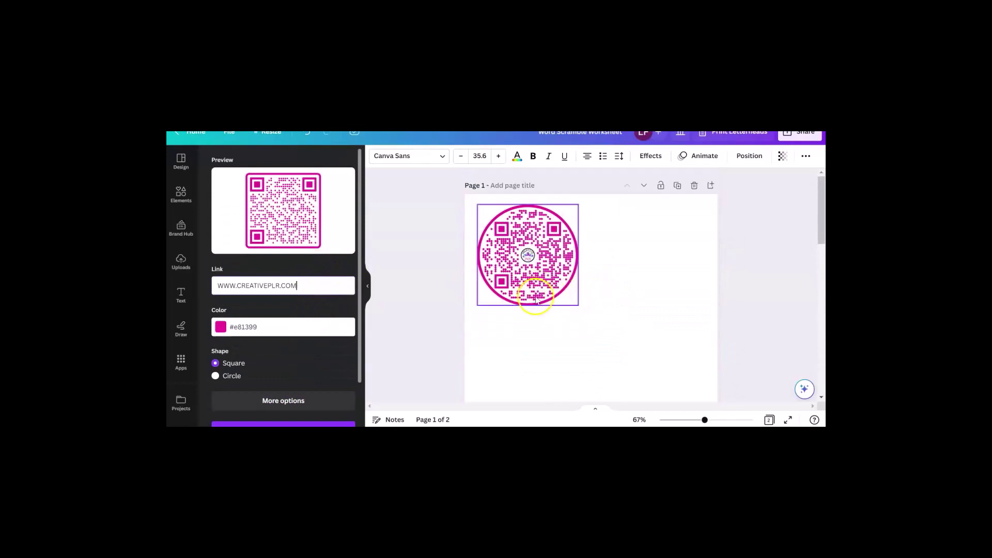
scroll(540, 308, "down", 3)
scroll(301, 303, "down", 1)
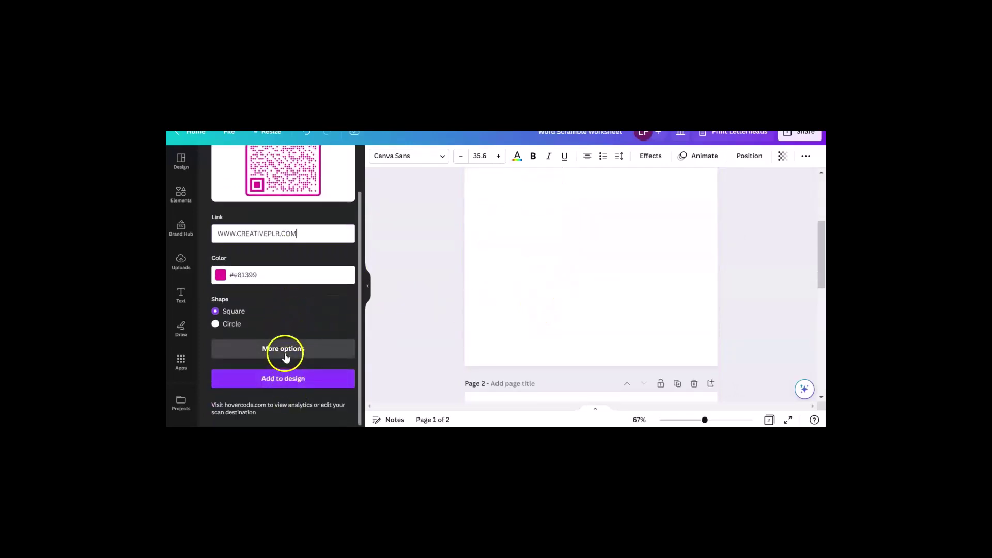
left_click(215, 324)
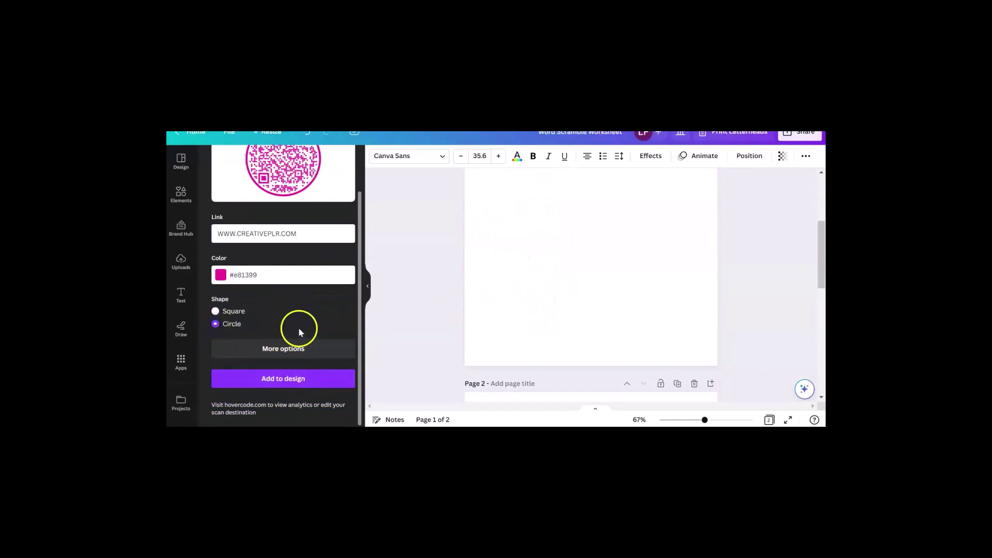
- Upload image001 as the centre logo and add the QR code to page 1
left_click(299, 348)
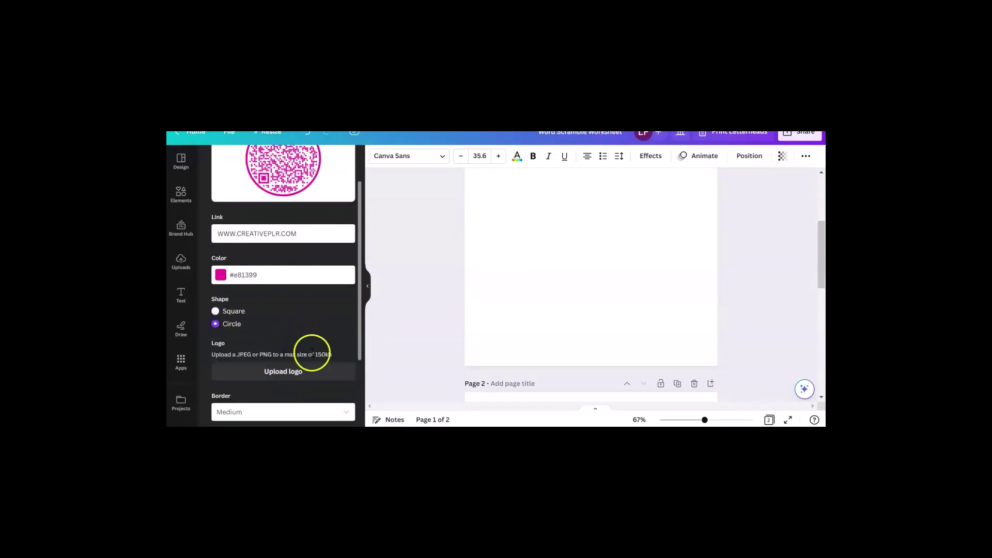
scroll(320, 365, "down", 3)
left_click(294, 268)
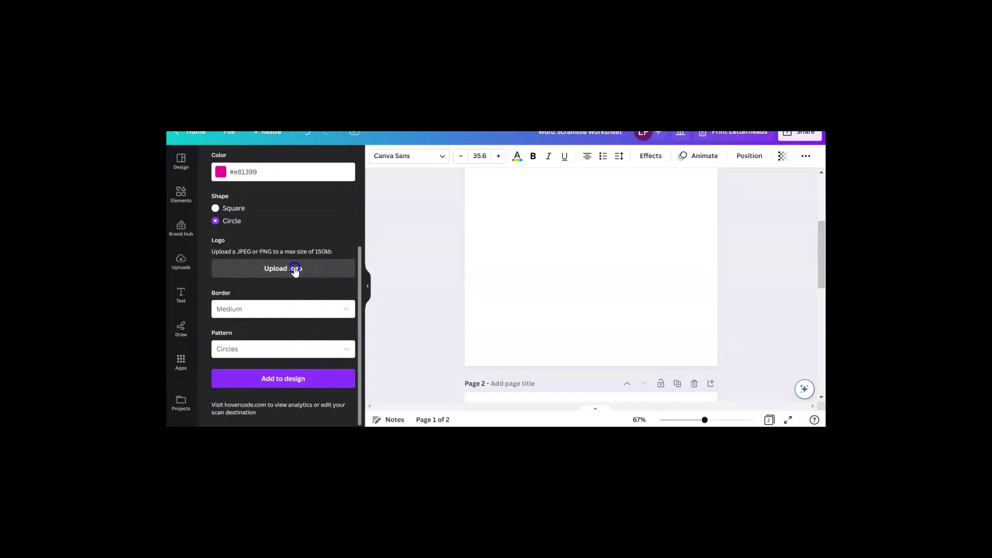
double_click(331, 195)
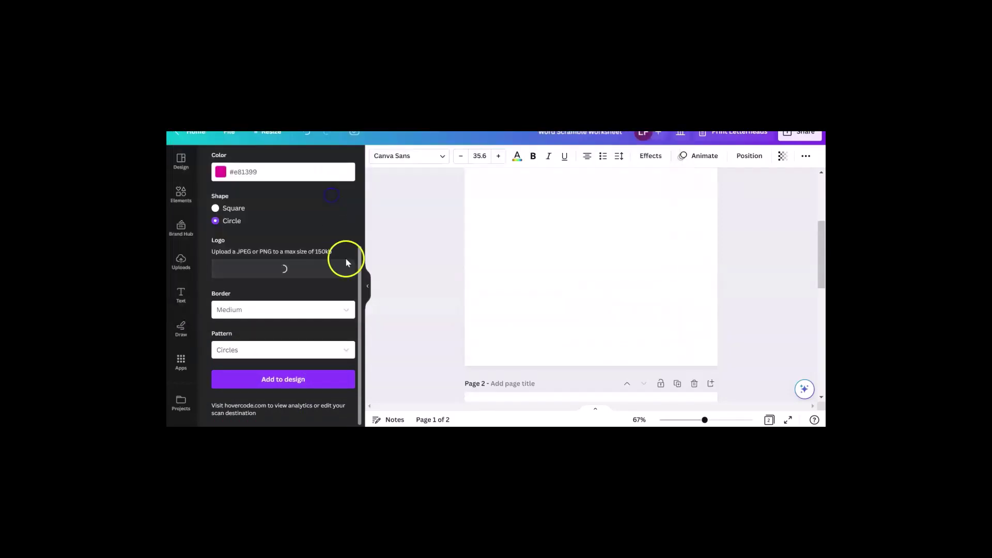
scroll(310, 279, "up", 5)
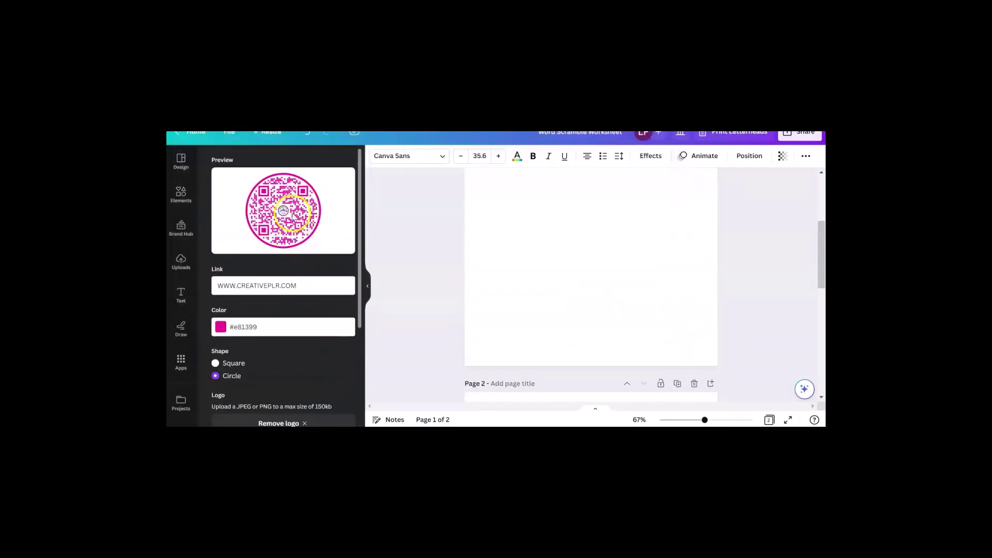
scroll(284, 261, "down", 5)
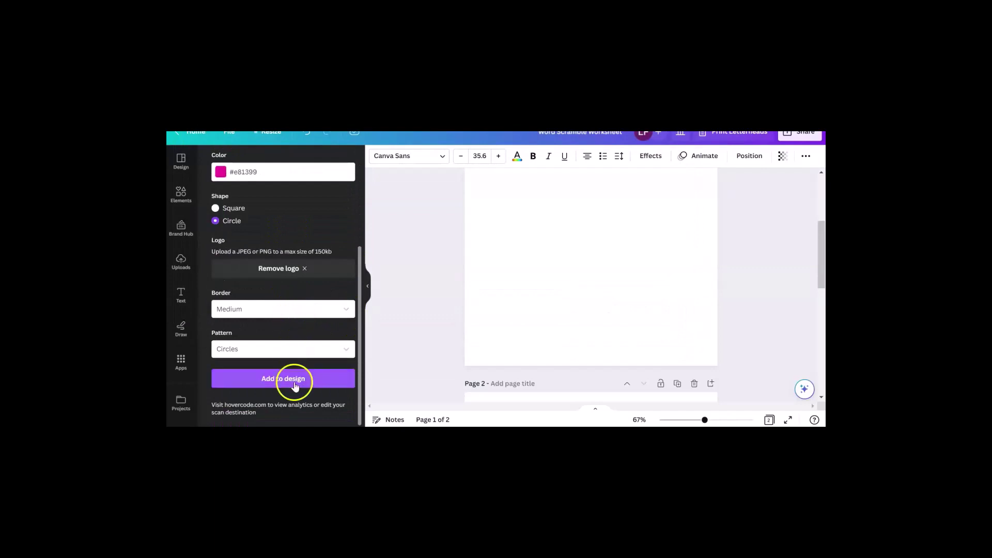
left_click(295, 386)
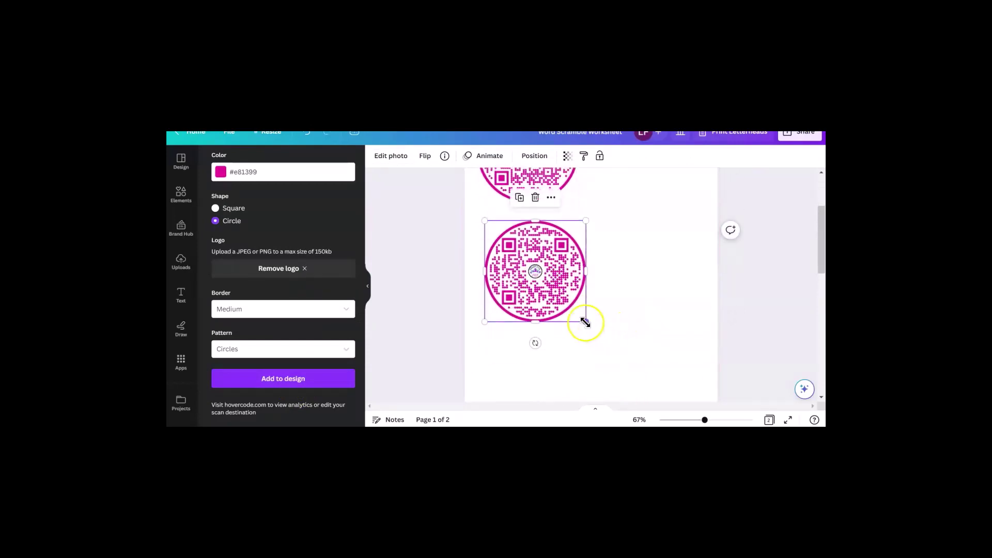
- Resize the new circular QR code to about 5.4 by 5.4 and duplicate it with Ctrl+D
mouse_move(585, 322)
left_mouse_down()
mouse_move(642, 386)
mouse_move(584, 323)
left_mouse_up()
right_click(532, 364)
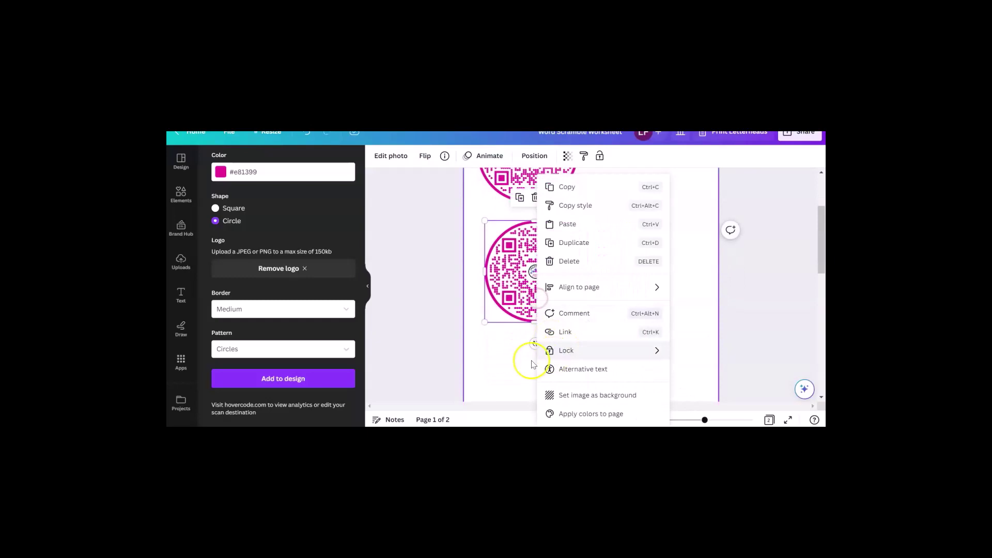
left_click(522, 375)
right_click(532, 316)
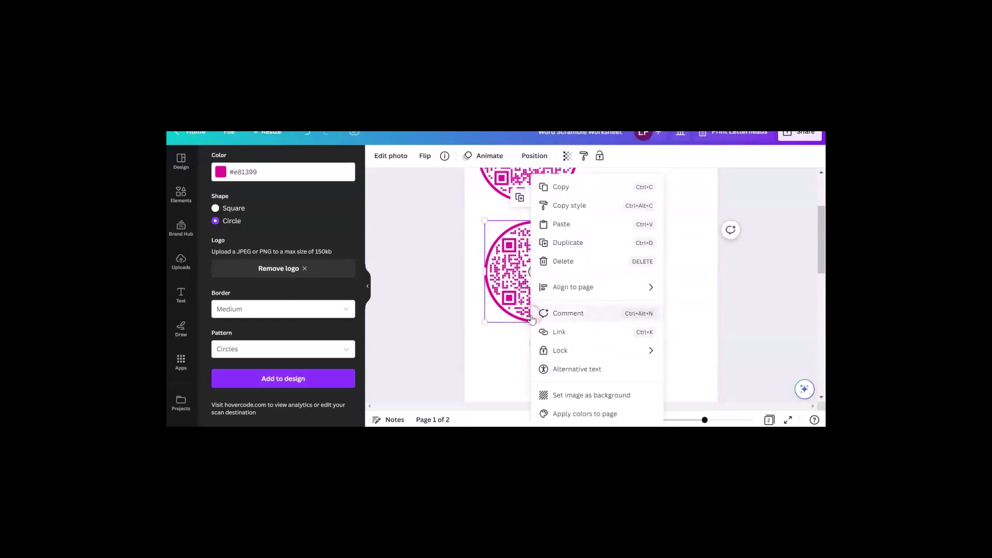
left_click(522, 303)
scroll(499, 343, "down", 1)
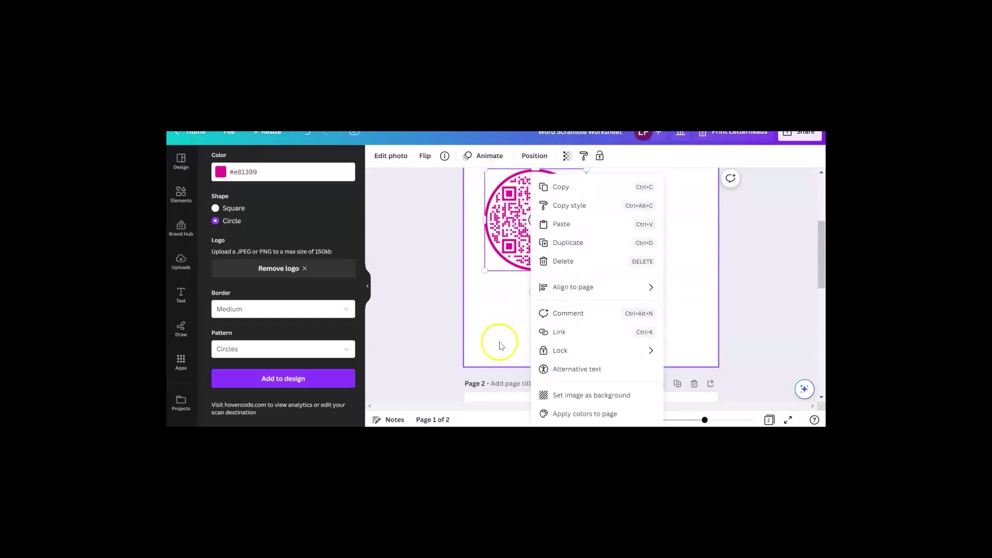
key("ctrl+d")
scroll(633, 261, "up", 2)
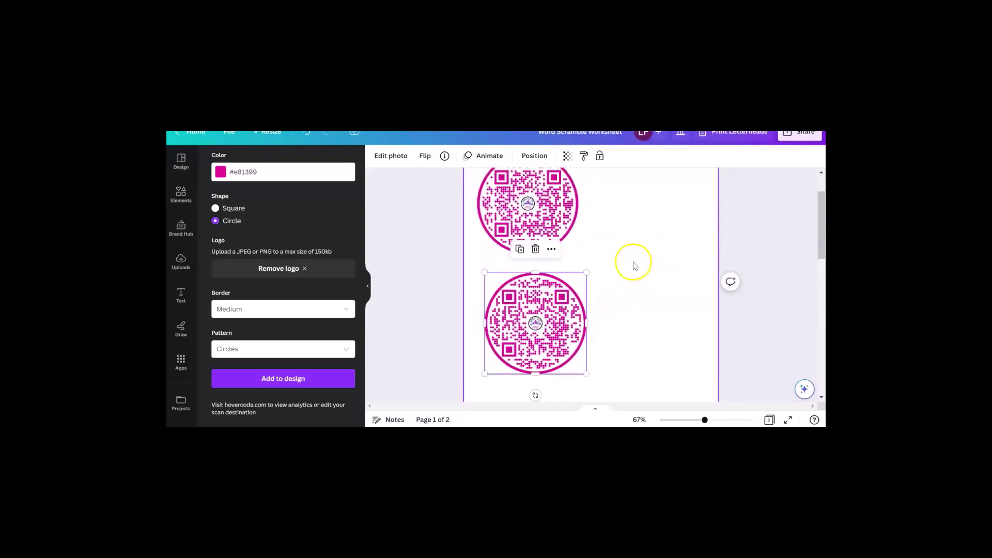
scroll(634, 263, "down", 1)
scroll(635, 263, "down", 1)
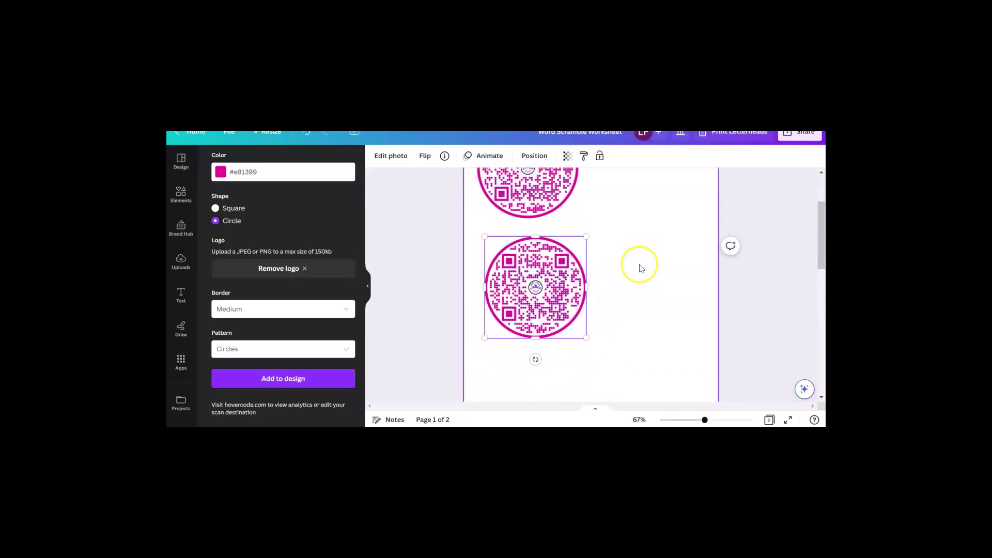
right_click(552, 292)
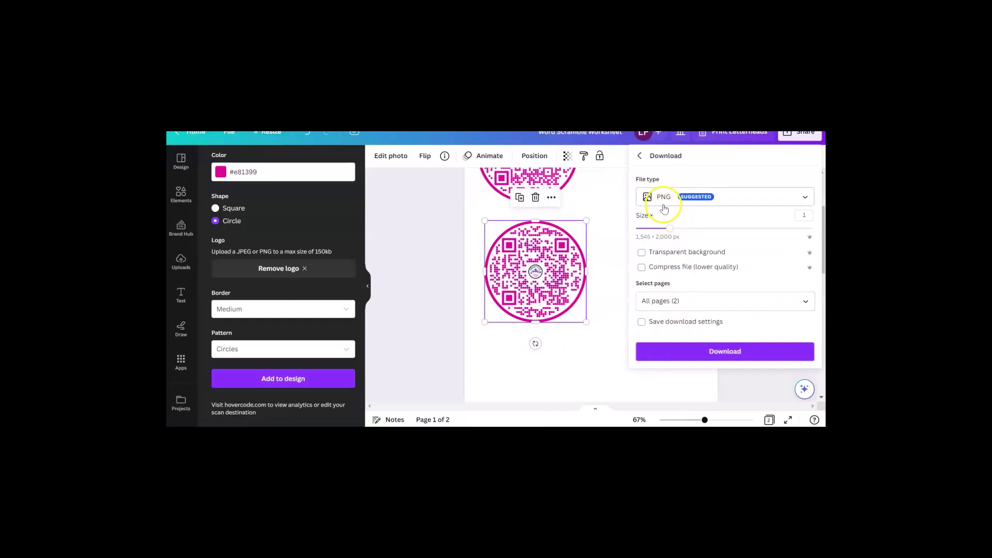
- Download all pages as PNG, save the zipped file, and close the print promotion
left_click(712, 353)
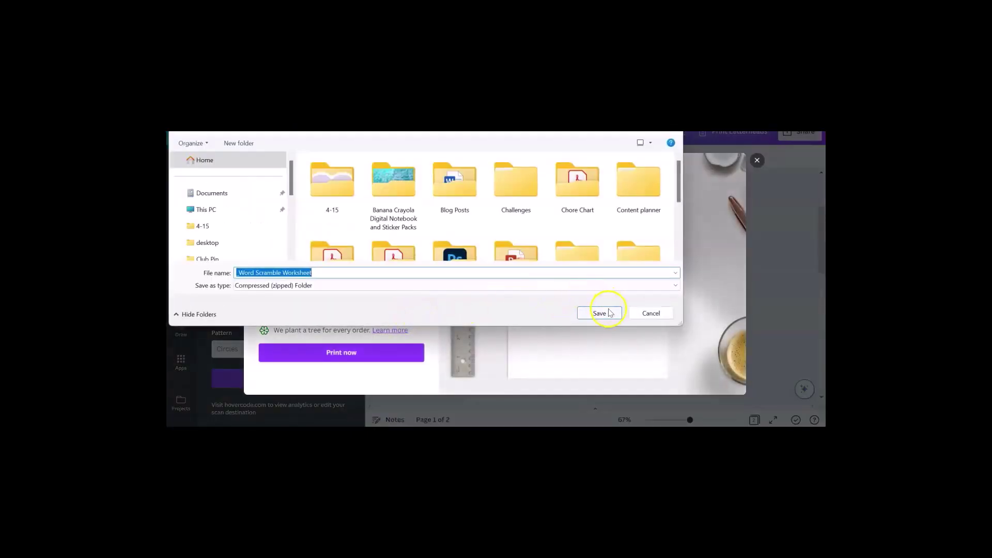
left_click(599, 313)
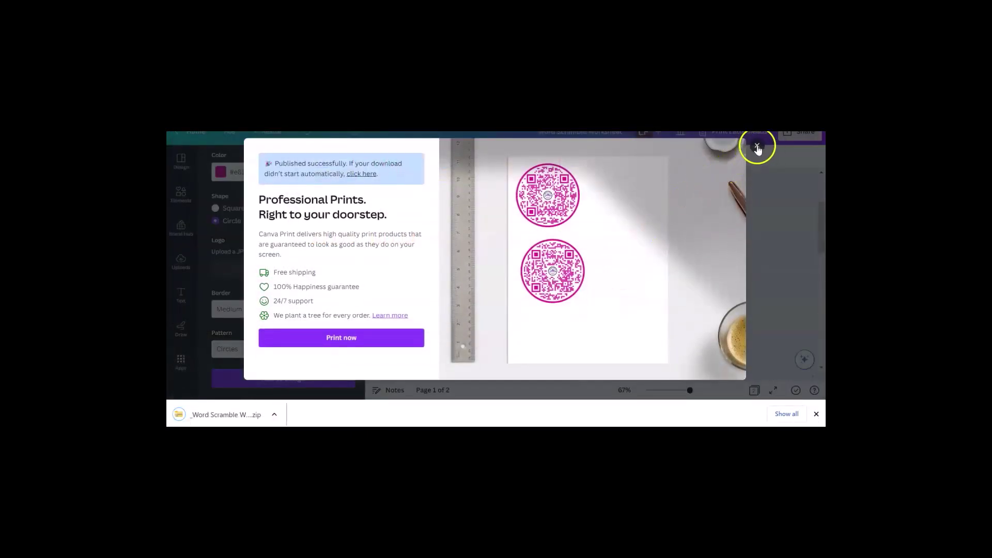
left_click(757, 148)
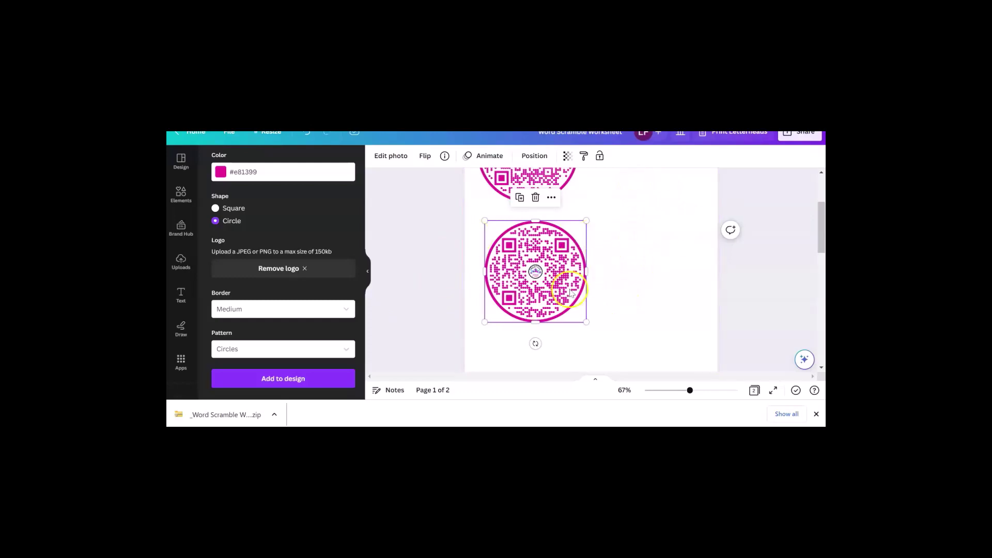
- Change the QR code's hex colour from #e81399 to purple BE13E8
scroll(436, 284, "down", 1)
scroll(321, 299, "up", 3)
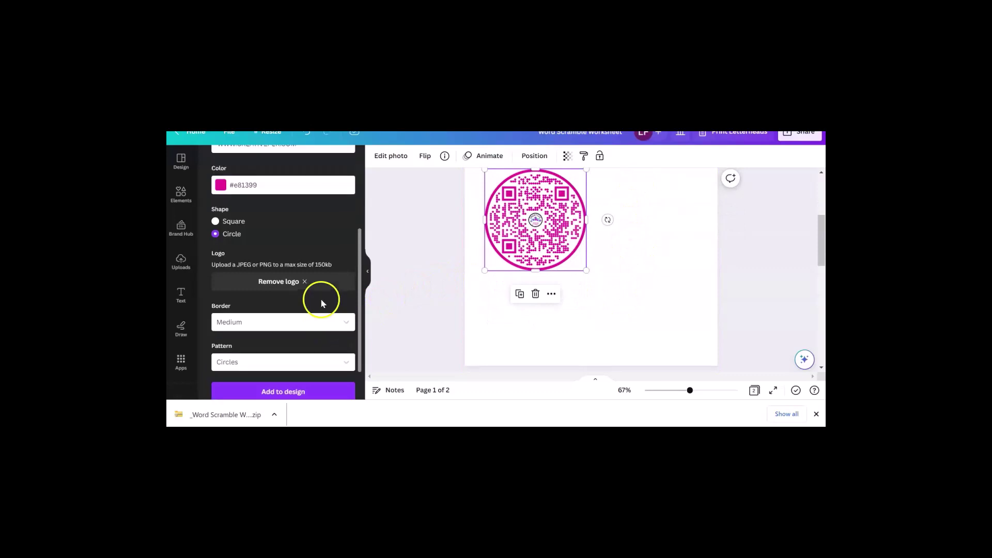
scroll(294, 282, "up", 2)
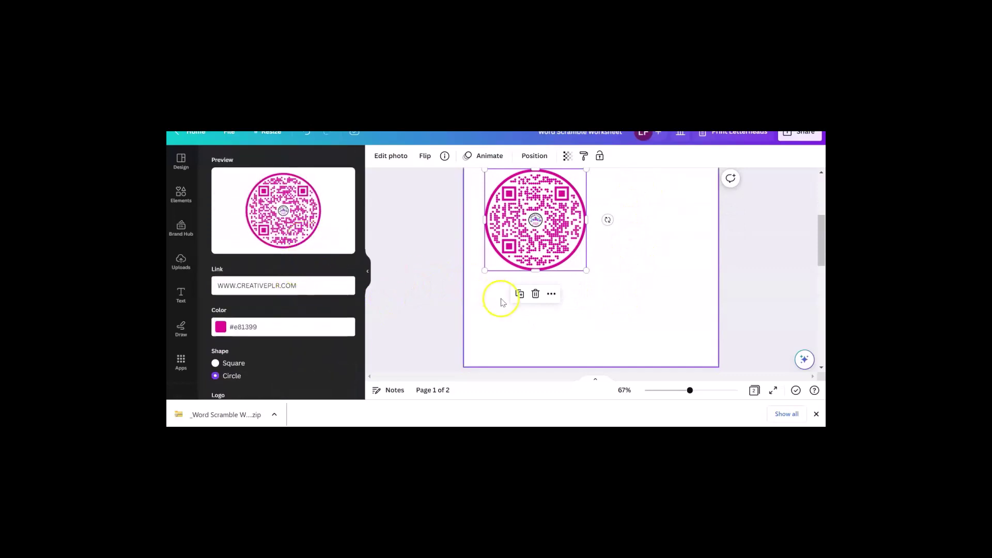
scroll(500, 296, "up", 1)
scroll(531, 343, "down", 6)
scroll(590, 323, "down", 2)
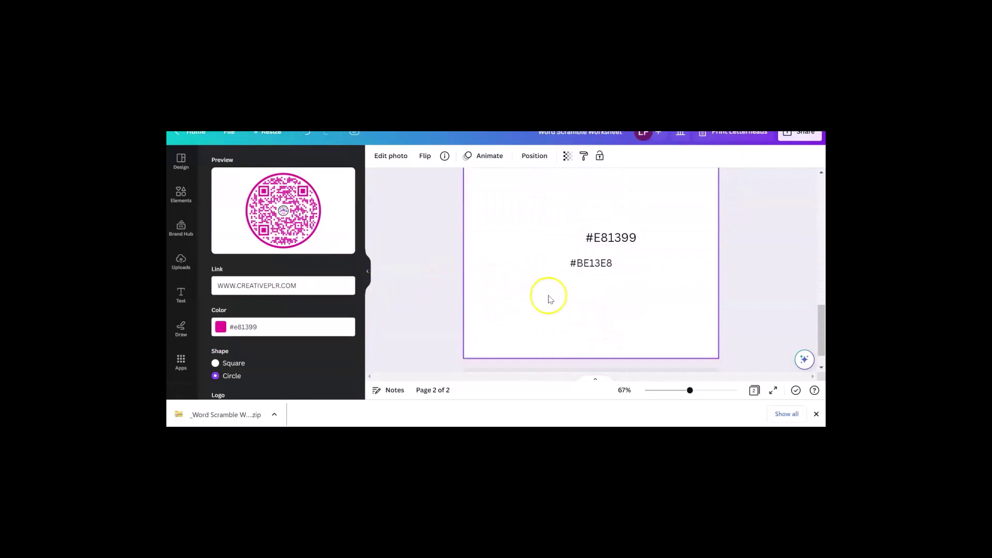
scroll(563, 290, "up", 1)
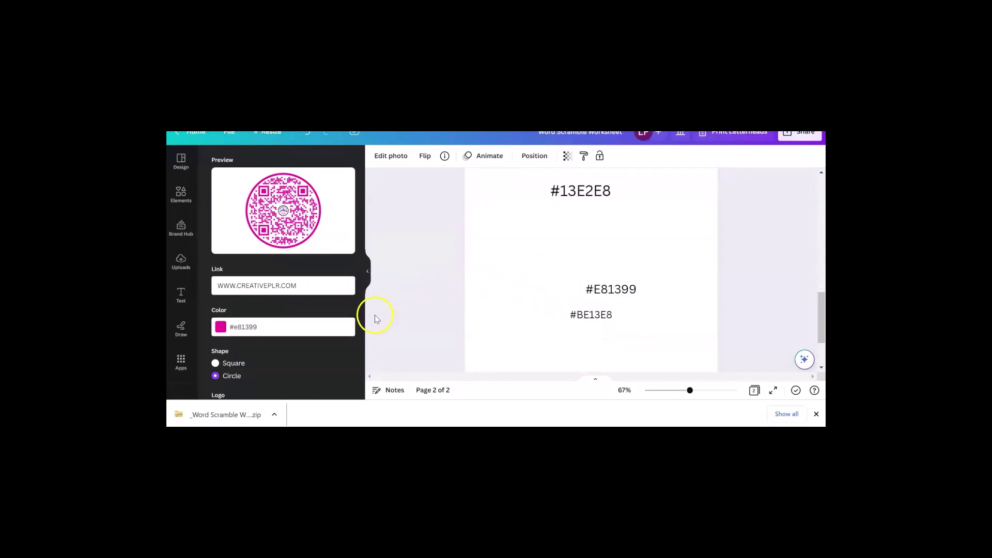
left_click(261, 327)
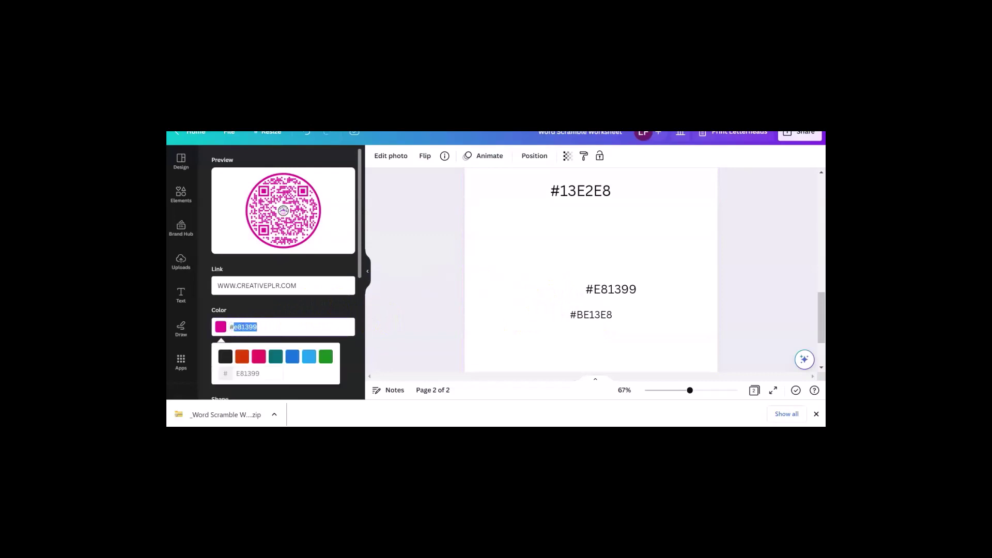
left_click(245, 373)
type("BE1")
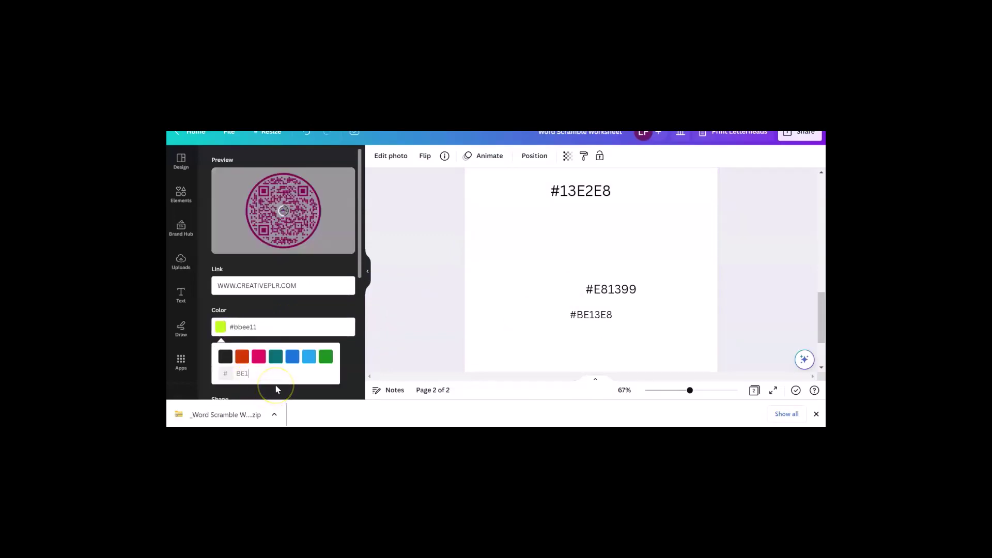
type("3E")
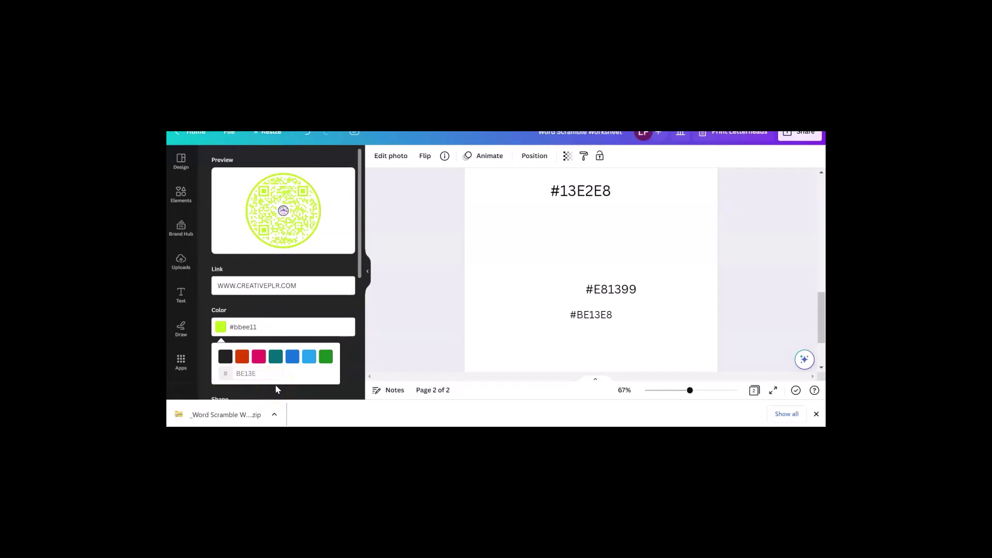
type("8")
scroll(285, 379, "down", 2)
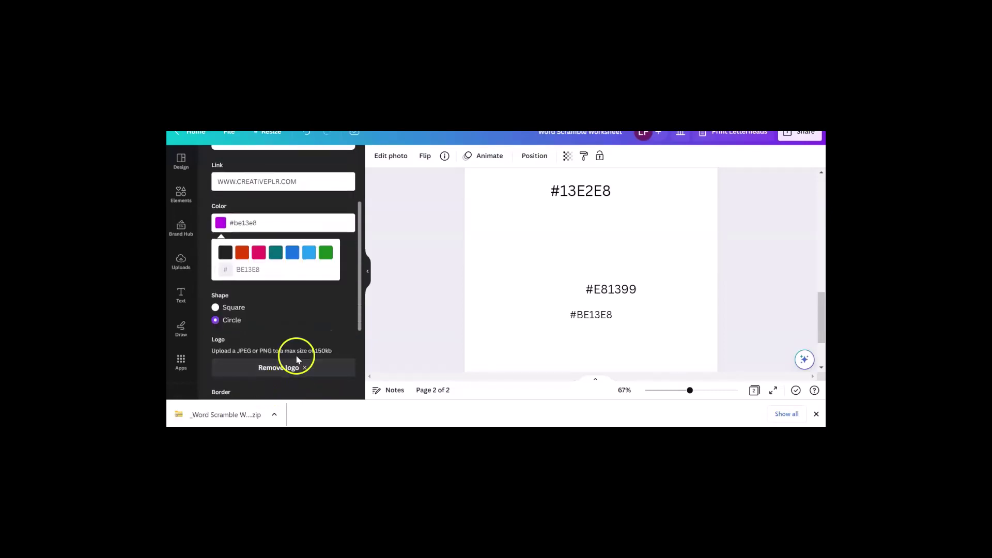
scroll(297, 360, "down", 3)
- Add the purple QR code to the design and drag it to page 1's top right
left_click(288, 347)
scroll(511, 348, "up", 1)
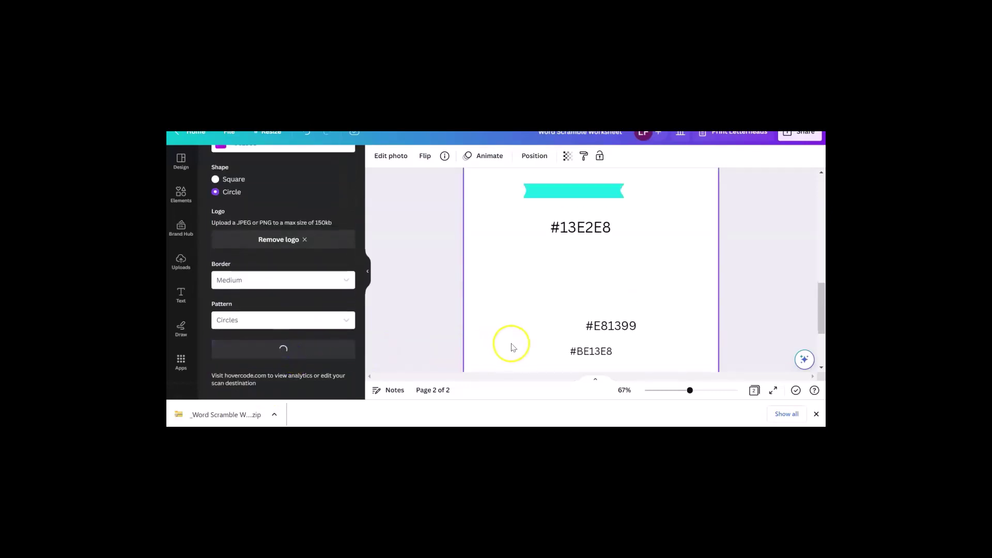
scroll(516, 346, "up", 5)
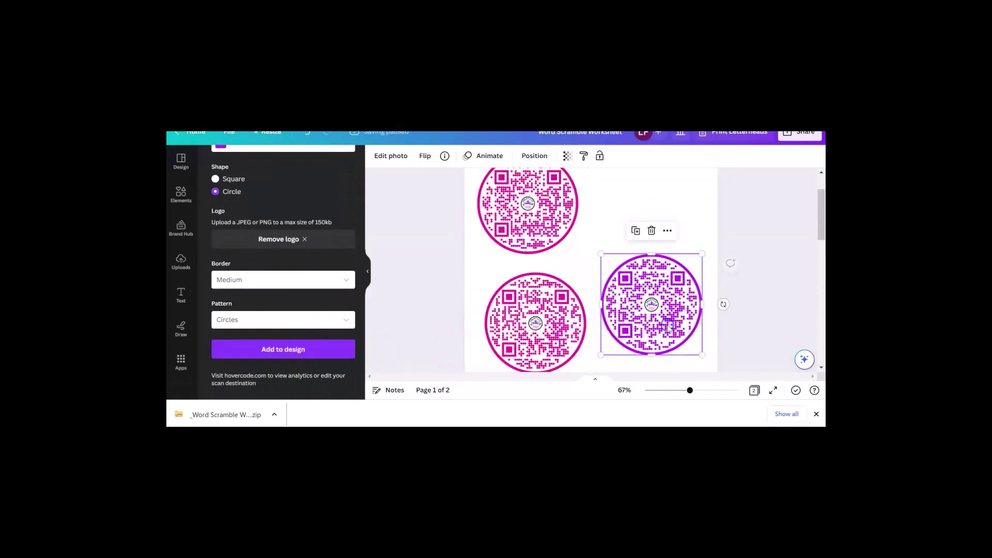
left_click_drag(667, 327, 657, 277)
scroll(669, 320, "down", 2)
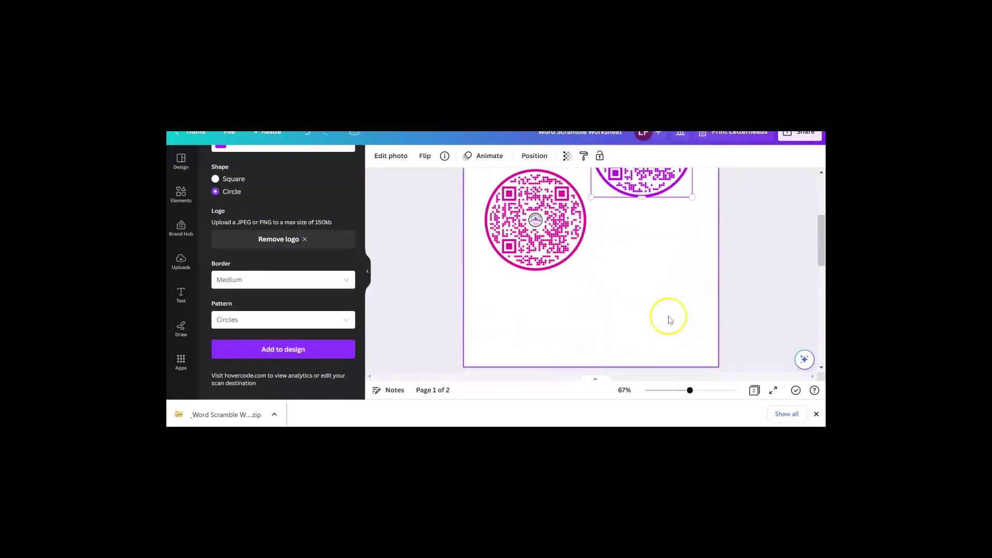
scroll(669, 320, "down", 2)
scroll(429, 248, "up", 2)
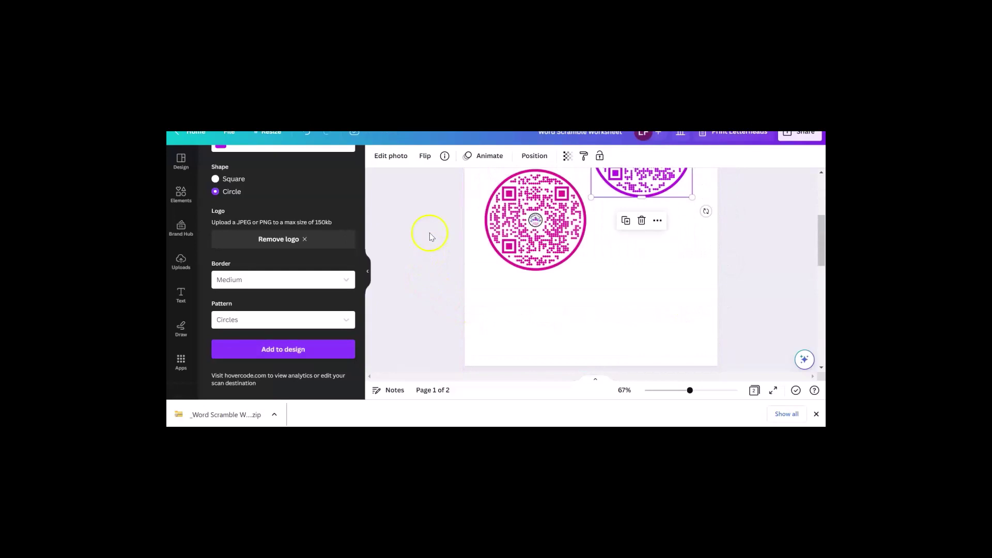
scroll(421, 248, "up", 3)
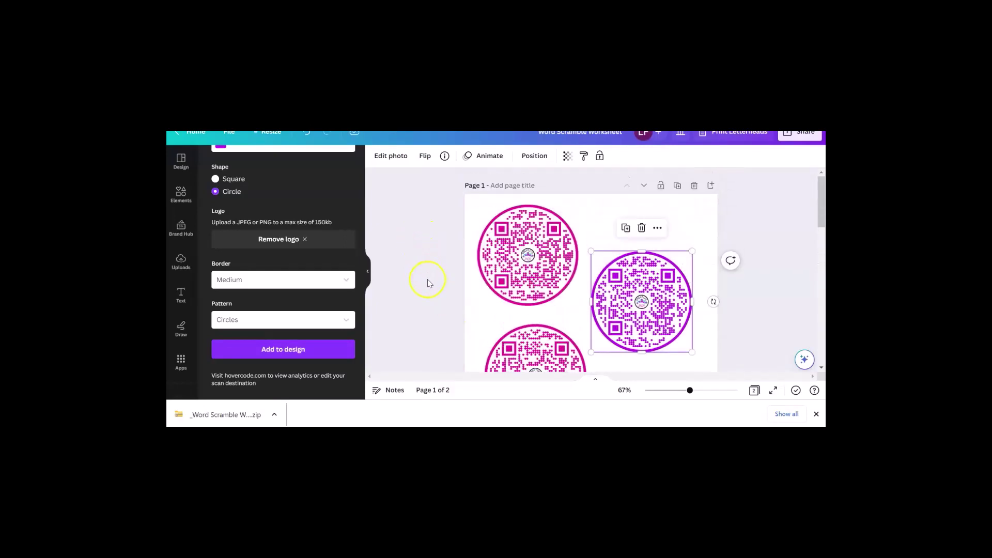